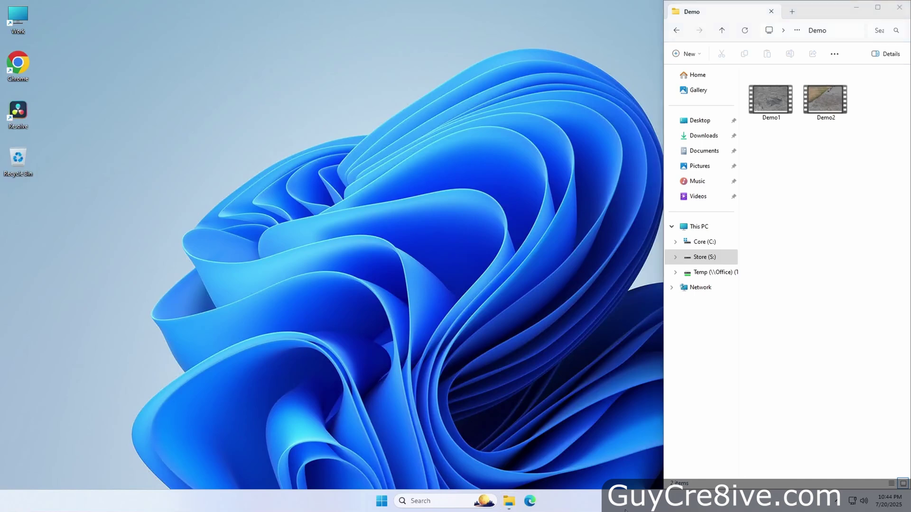
- Launch DaVinci Resolve 20 and create a new Untitled Project 1 from the Project Manager
click(18, 114)
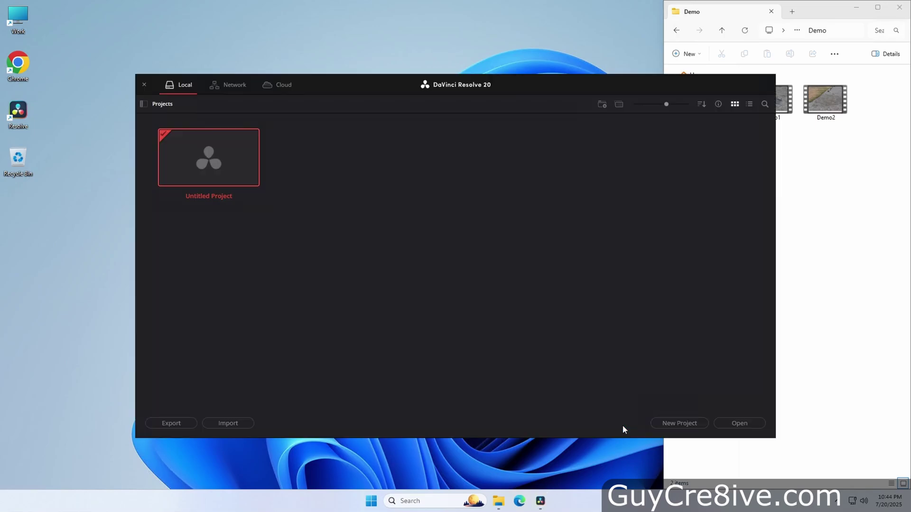
click(693, 424)
click(536, 287)
- Drag Demo1 and Demo2 onto the Cut page timeline, changing the project frame rate to match
click(496, 502)
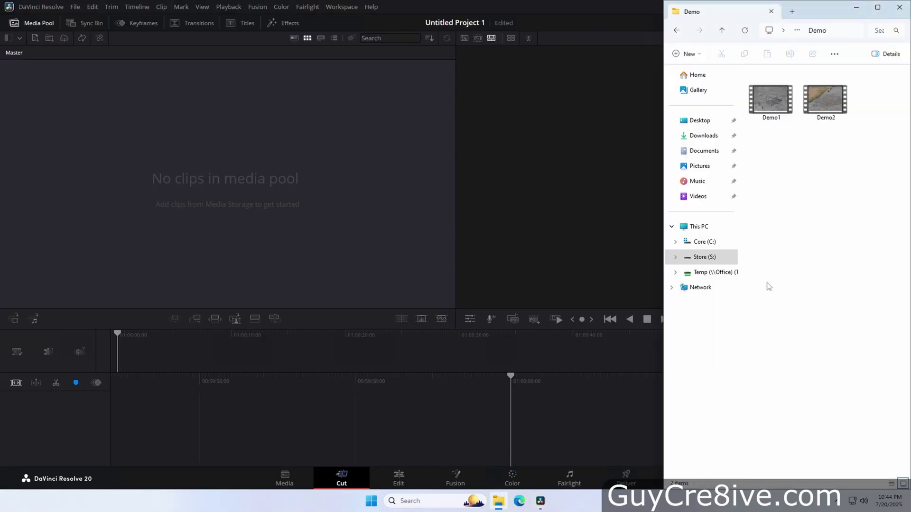
drag(859, 206, 763, 103)
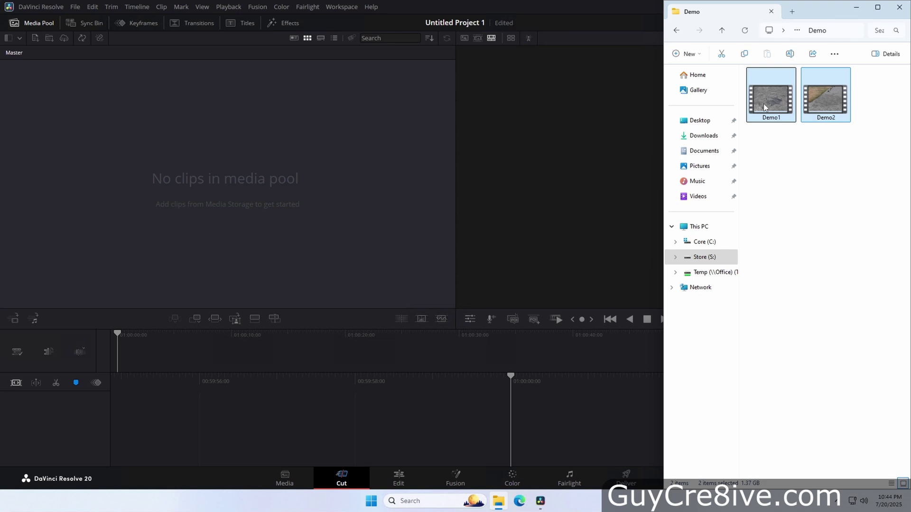
drag(764, 103, 567, 414)
click(539, 295)
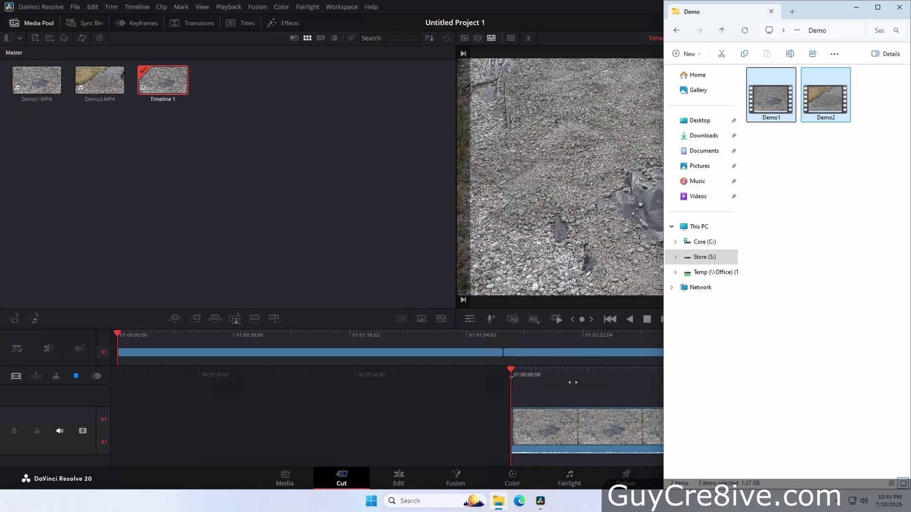
- View the new timeline on the Edit page, then return to the Cut page
click(573, 389)
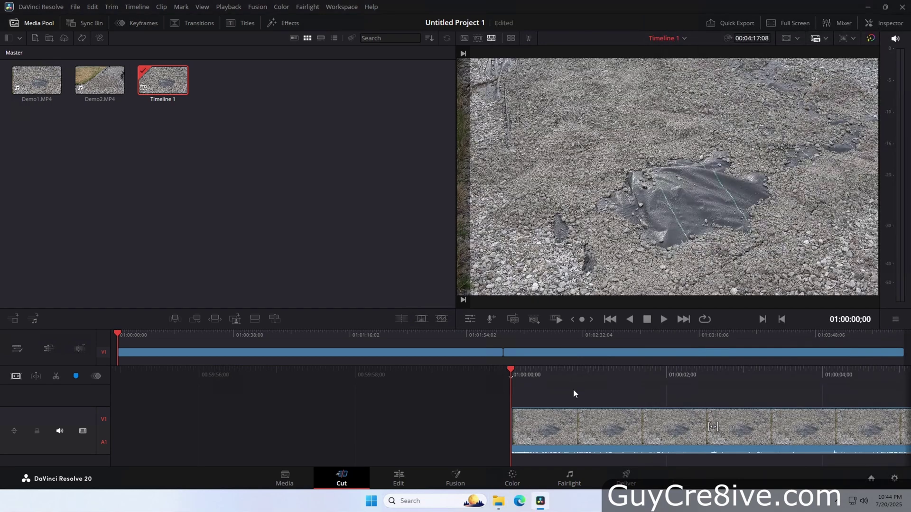
click(399, 479)
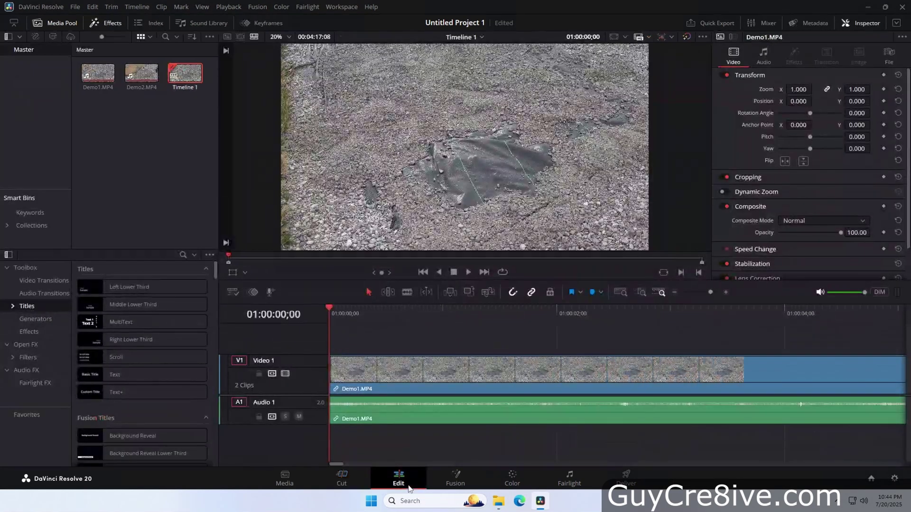
click(356, 484)
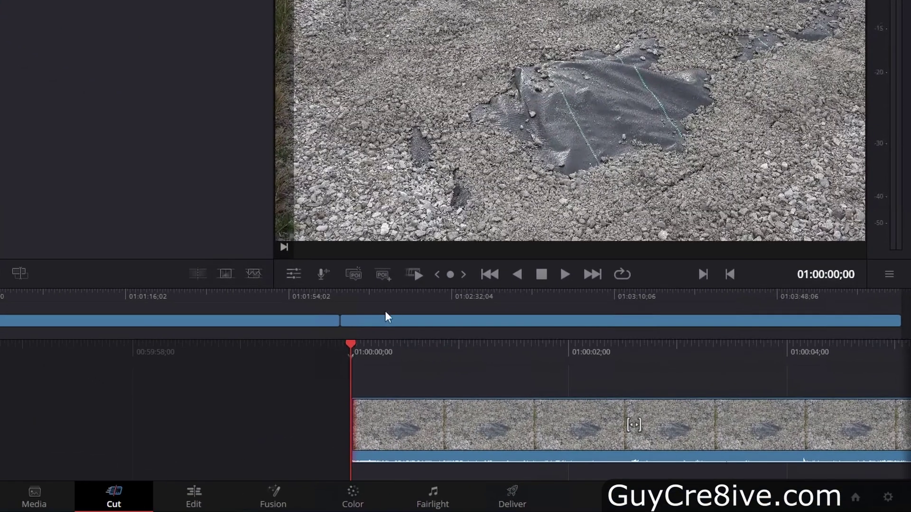
click(411, 276)
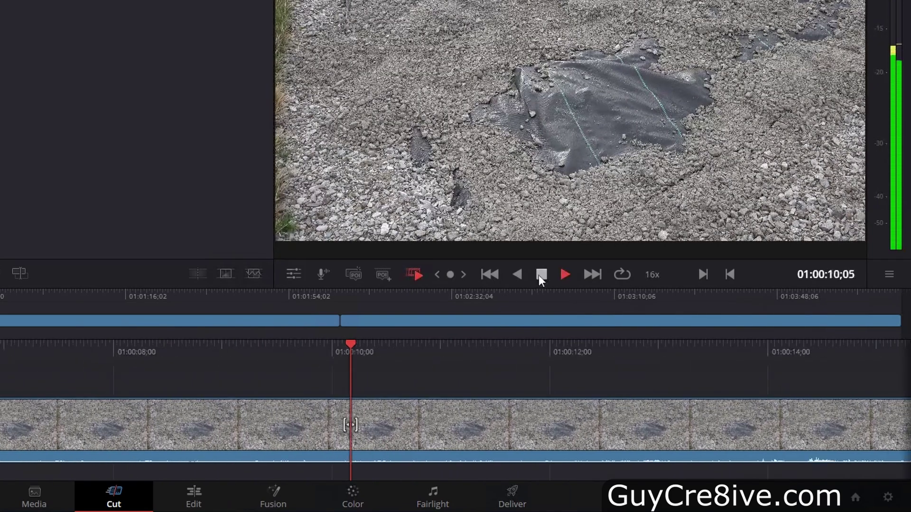
click(540, 275)
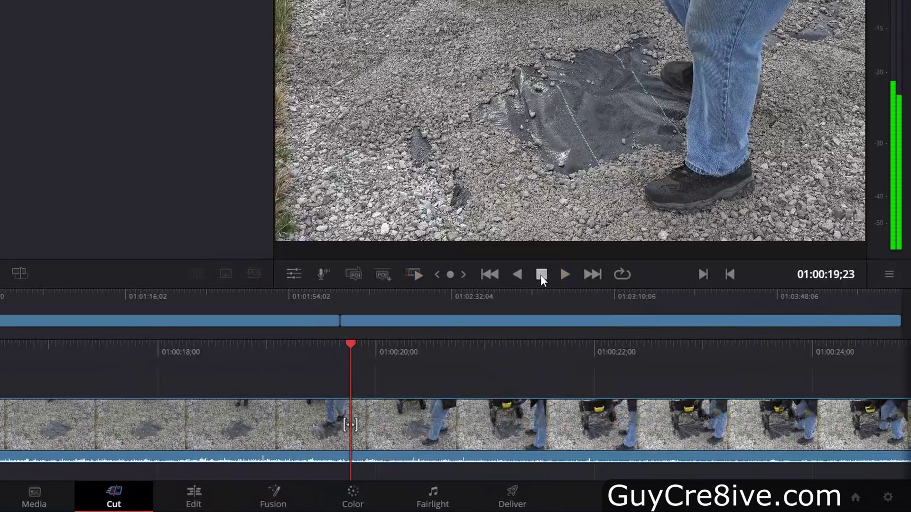
mouse_move(450, 275)
mouse_down()
mouse_move(417, 274)
mouse_move(463, 275)
mouse_move(441, 275)
mouse_move(449, 280)
mouse_up()
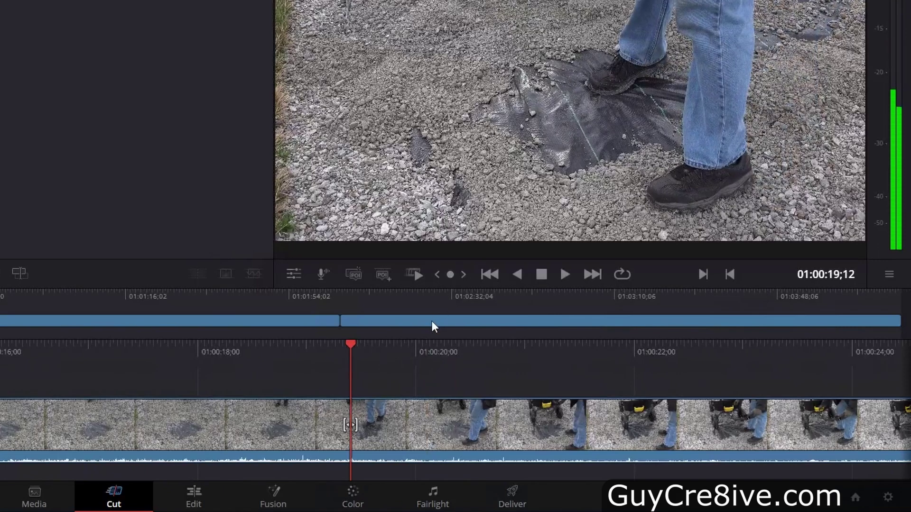
drag(397, 350, 340, 351)
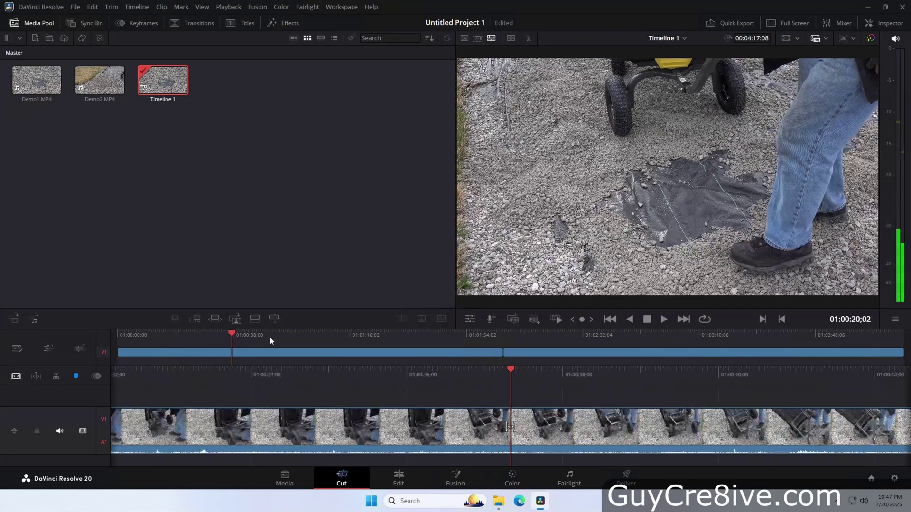
drag(270, 339, 383, 338)
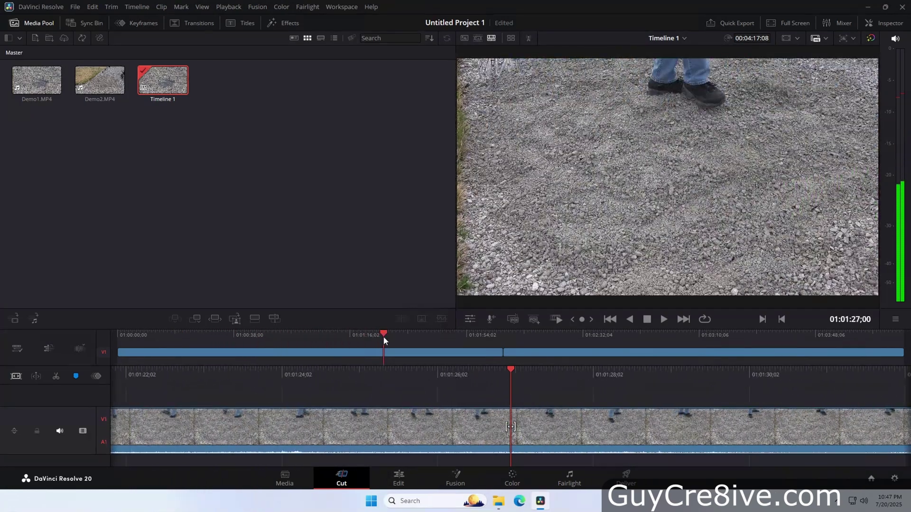
click(684, 324)
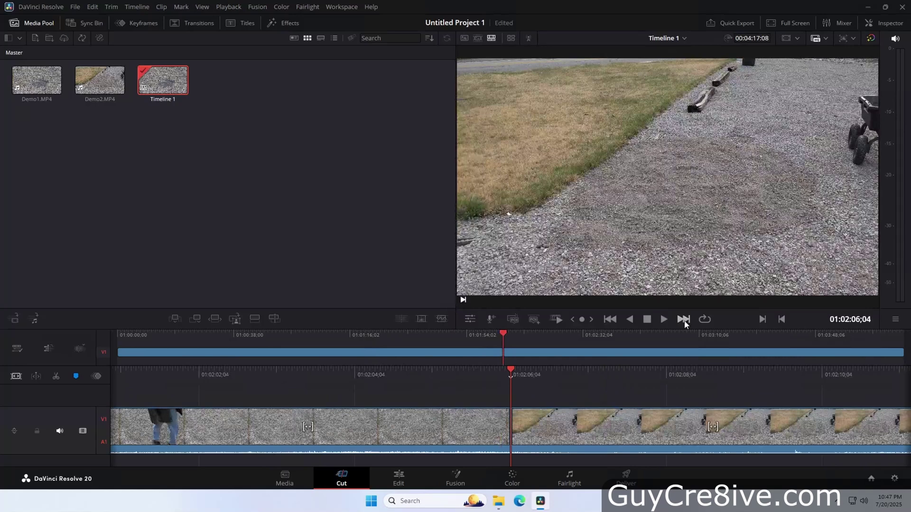
click(684, 324)
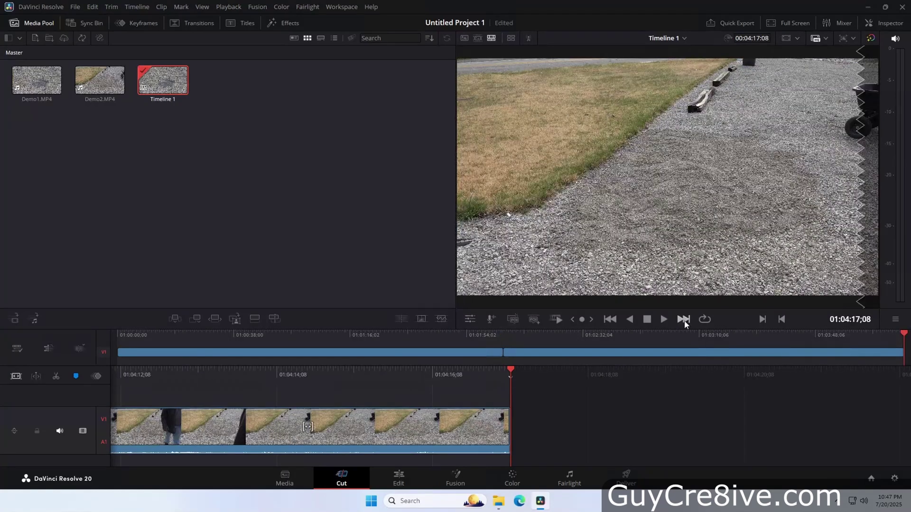
click(610, 322)
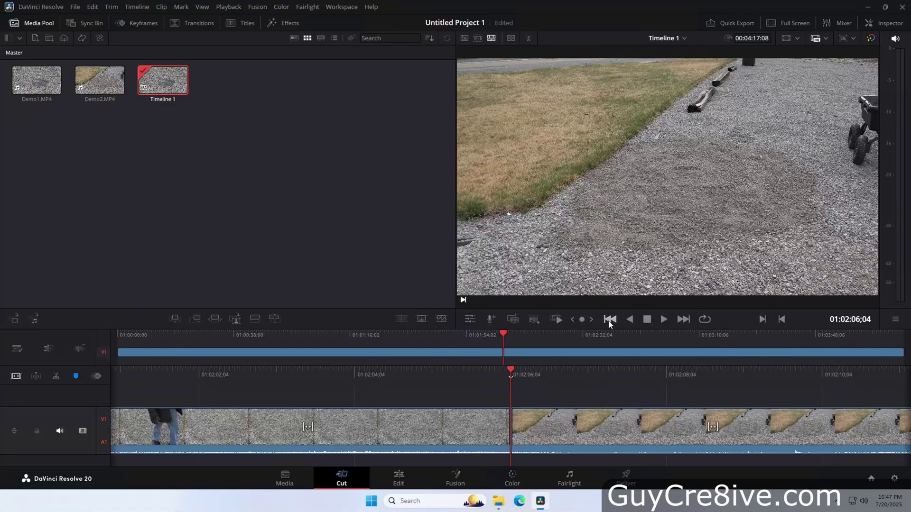
click(610, 322)
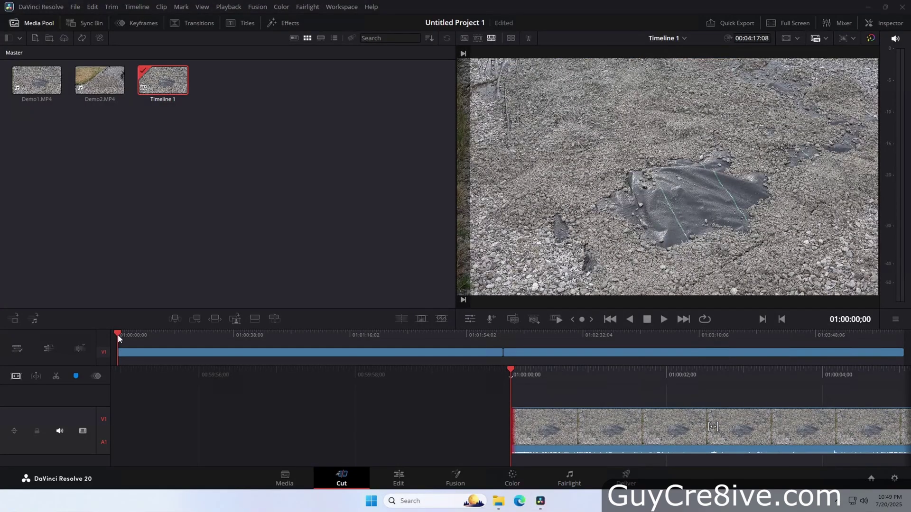
- Split Demo1 at 01:00:17;18 and ripple-delete the opening 17 seconds
drag(118, 334, 171, 335)
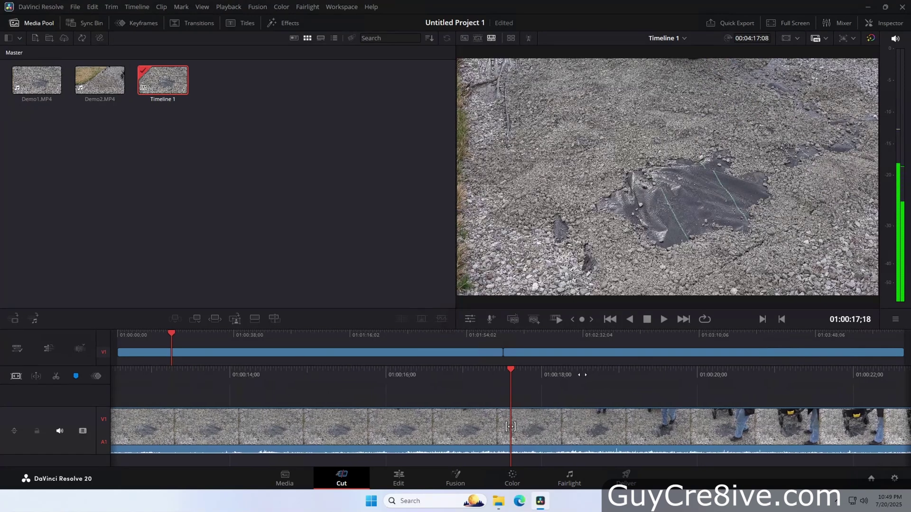
click(56, 376)
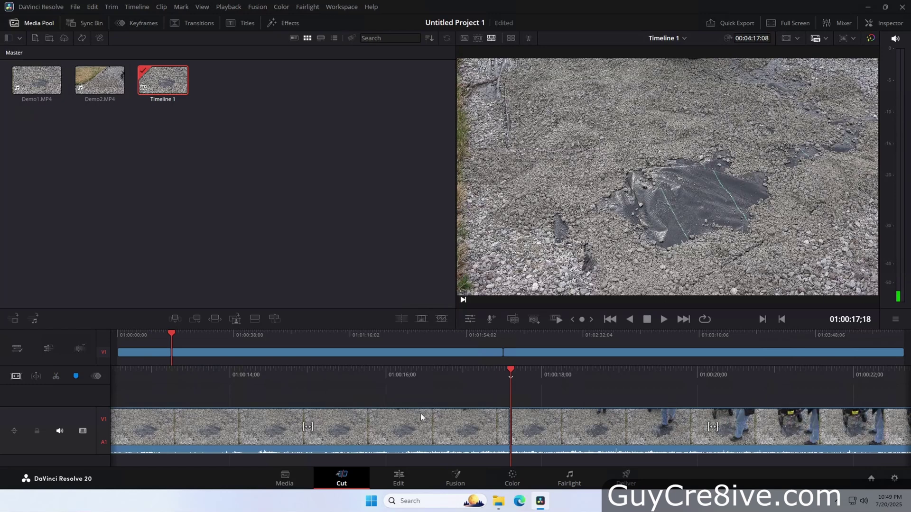
click(452, 425)
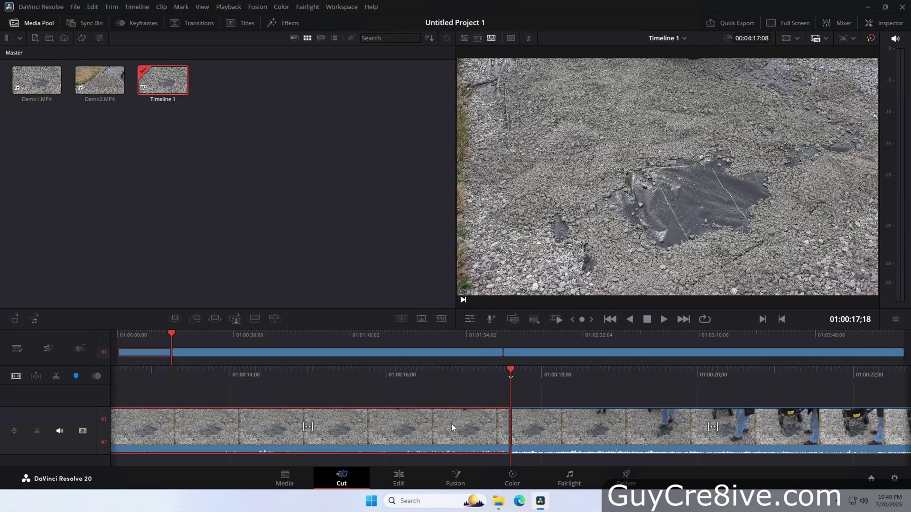
key(Delete)
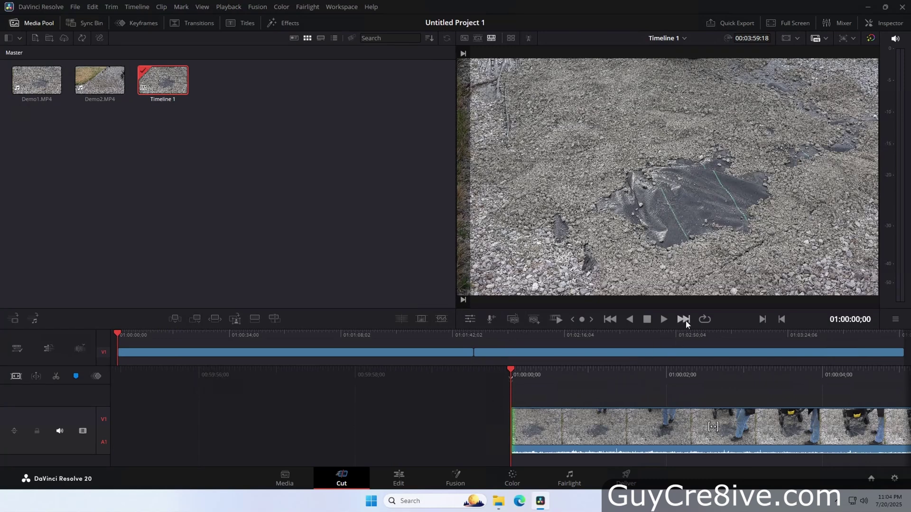
- Scrub to just before the start of Demo2 and ripple-trim the section up to the playhead
drag(477, 335, 440, 336)
drag(710, 369, 601, 384)
drag(453, 336, 565, 335)
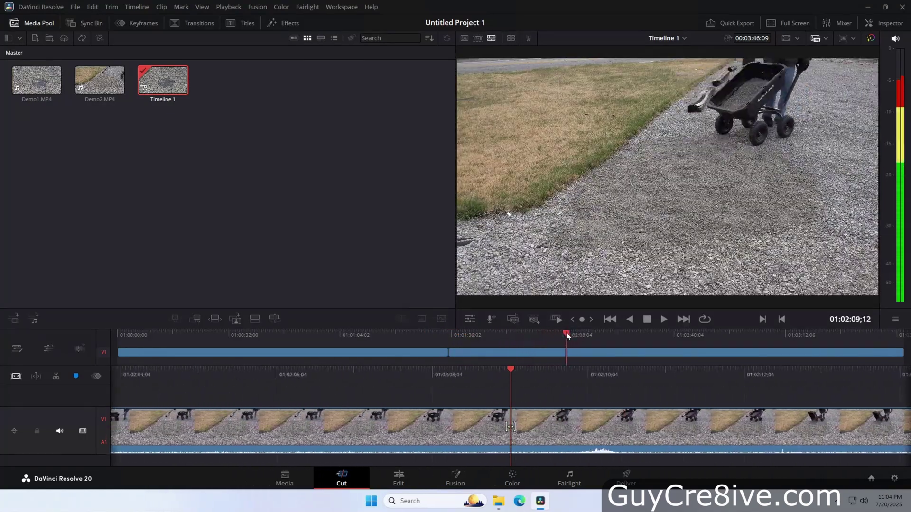
drag(483, 374, 638, 374)
drag(511, 426, 498, 446)
key(ctrl+shift+[)
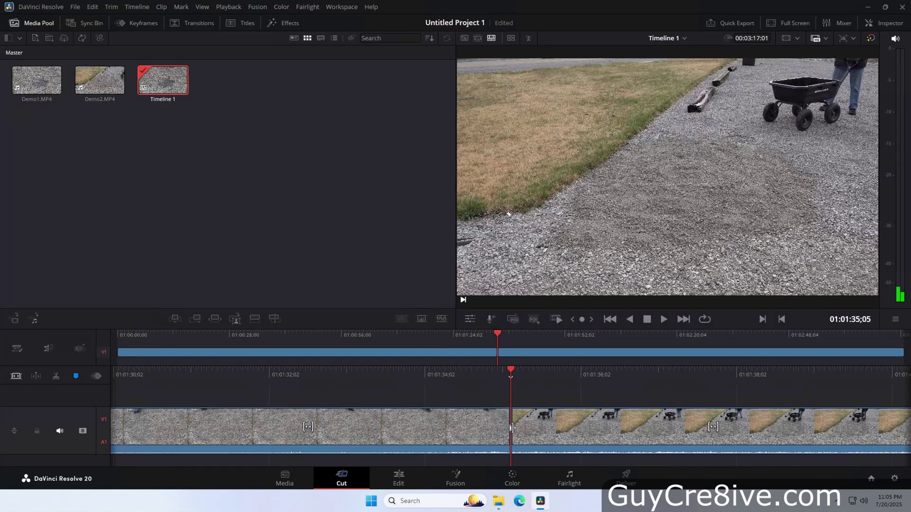
- Play back across the cut and stop at 01:01:37;12
click(486, 335)
key(space)
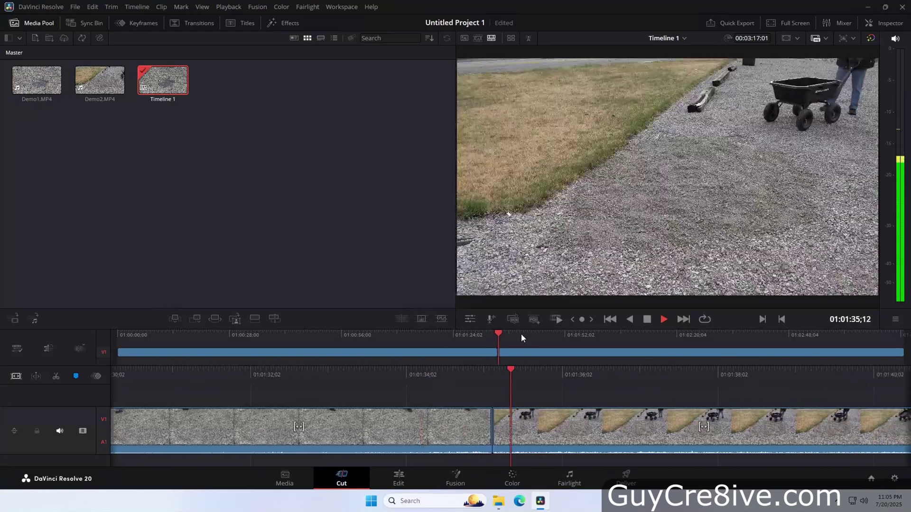
key(space)
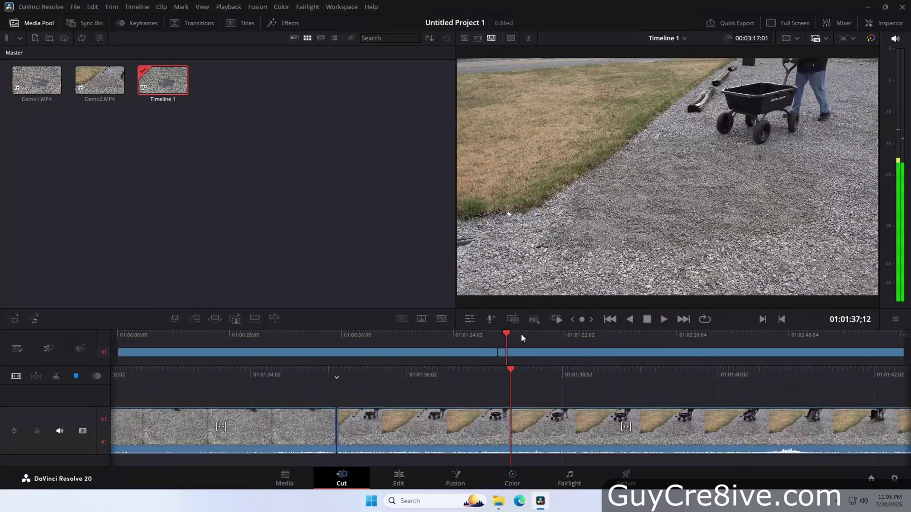
- Select the edit point between the clips and show the full timeline on the Edit page
key(v)
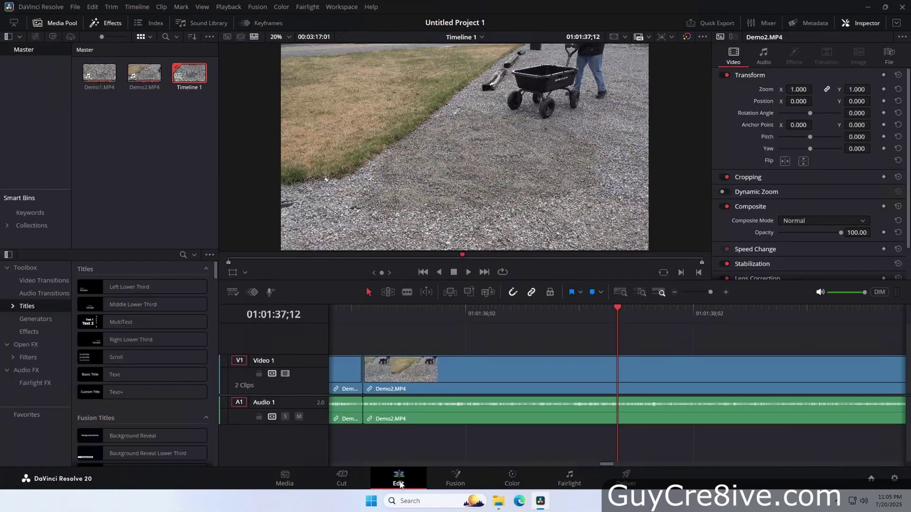
click(399, 479)
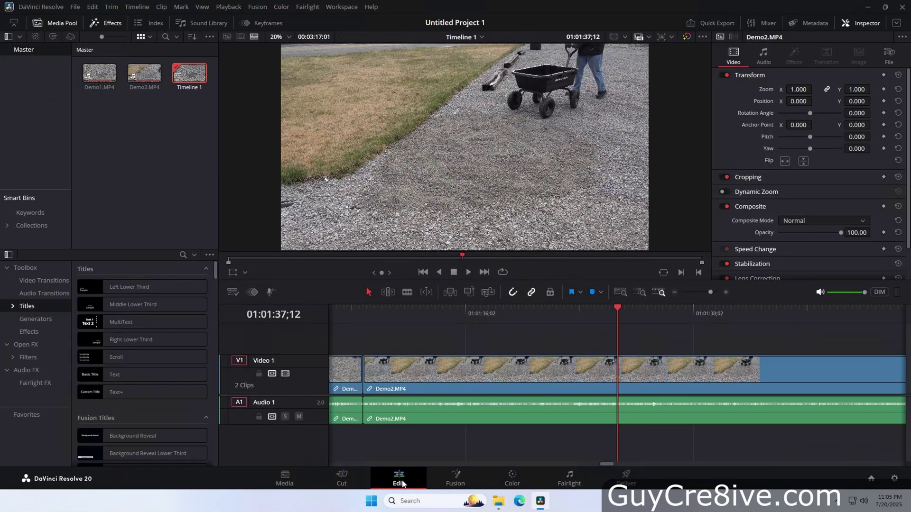
click(620, 293)
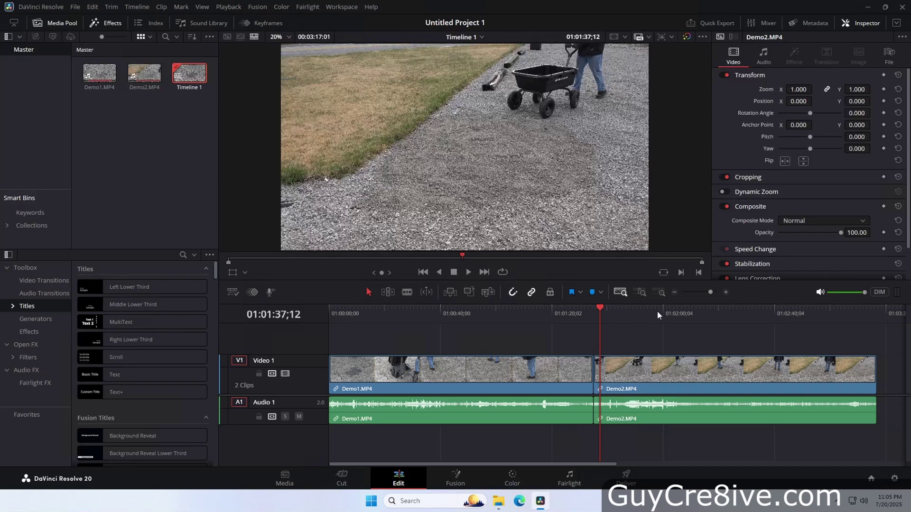
mouse_move(710, 292)
mouse_down()
mouse_move(694, 291)
mouse_move(710, 292)
mouse_up()
click(626, 295)
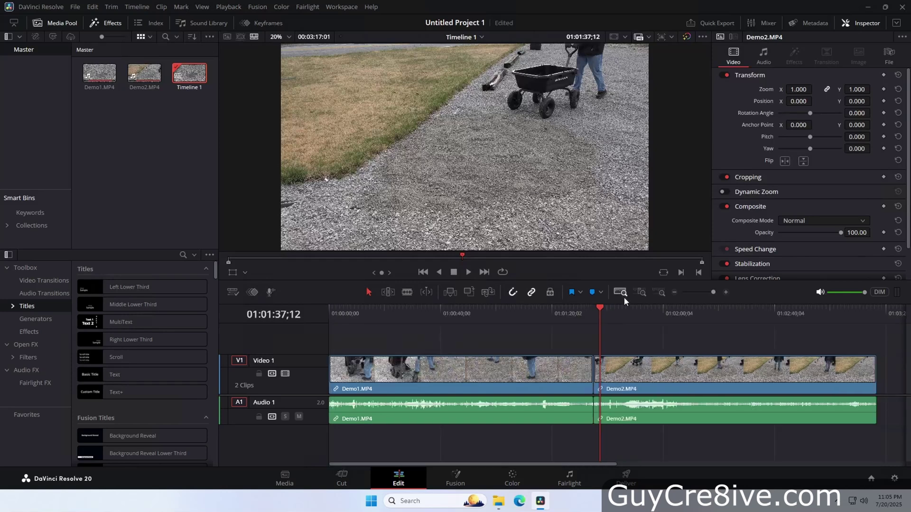
- Park the playhead on the cut at 01:01:35;05
click(596, 308)
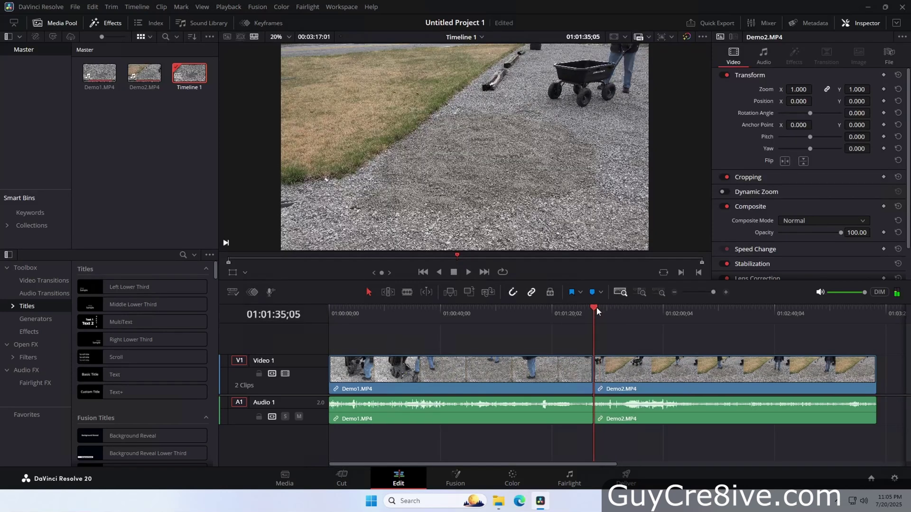
click(423, 272)
click(594, 309)
click(639, 293)
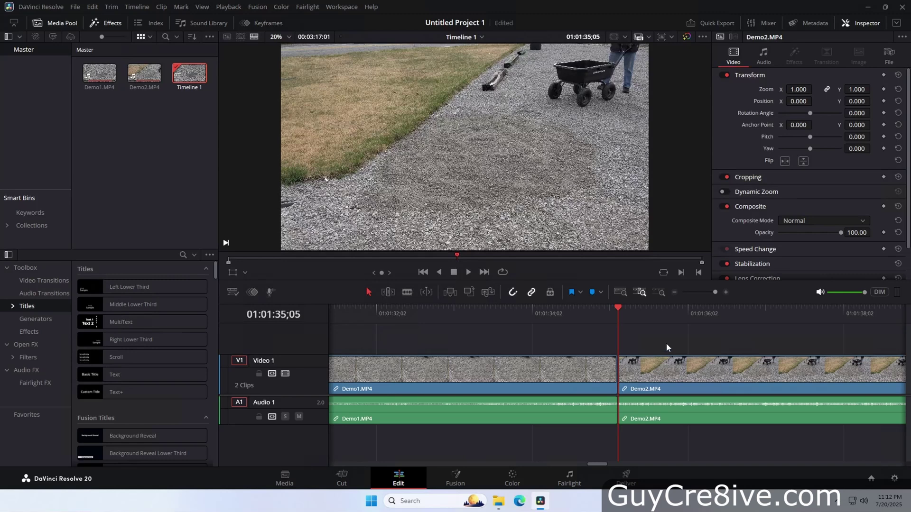
click(662, 293)
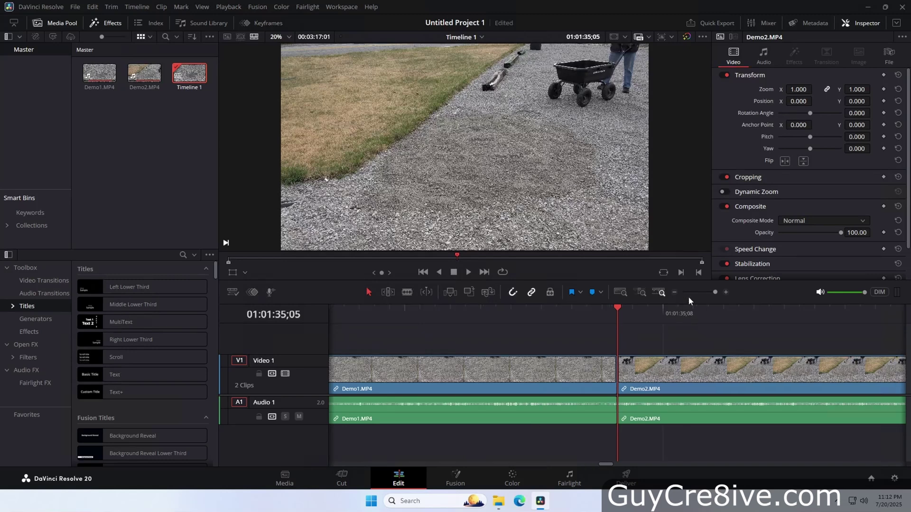
click(726, 292)
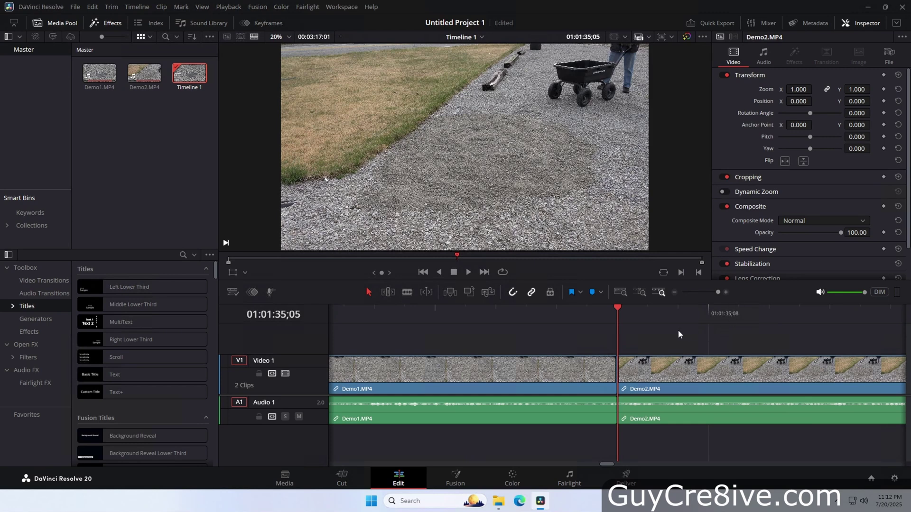
click(642, 293)
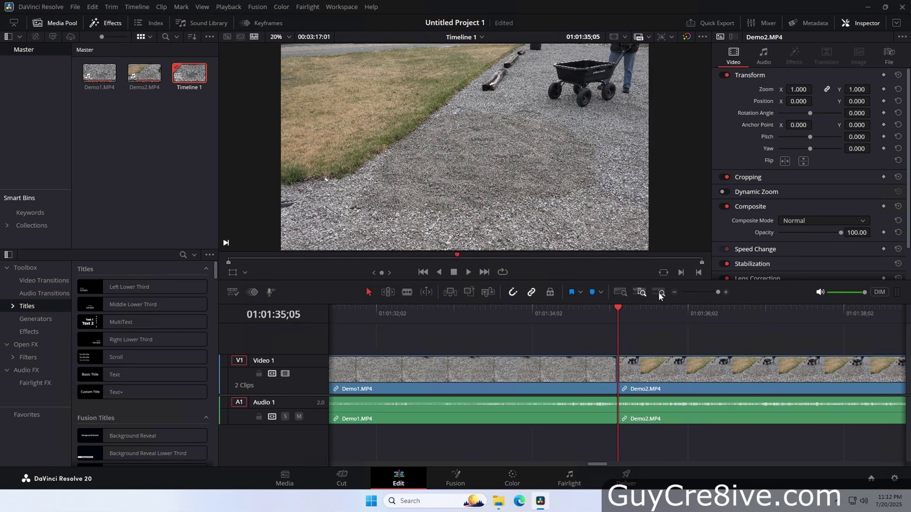
click(660, 293)
drag(717, 292, 699, 292)
click(640, 293)
click(658, 293)
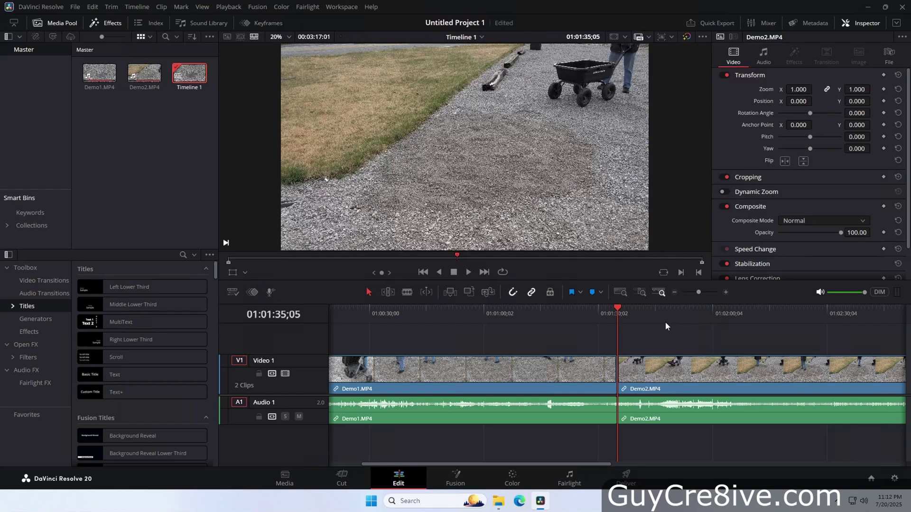
key(shift+z)
- Fit the whole edit in the timeline and try the Blade and Selection tools
click(662, 295)
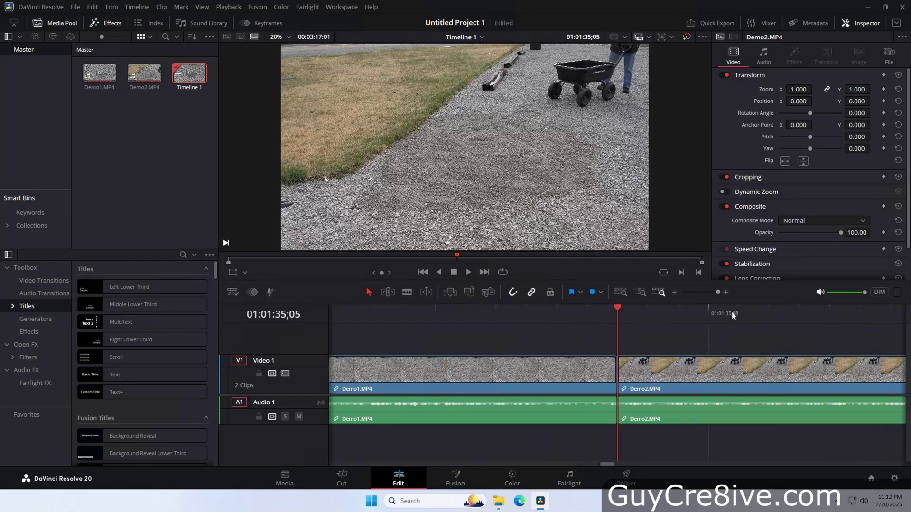
key(shift+z)
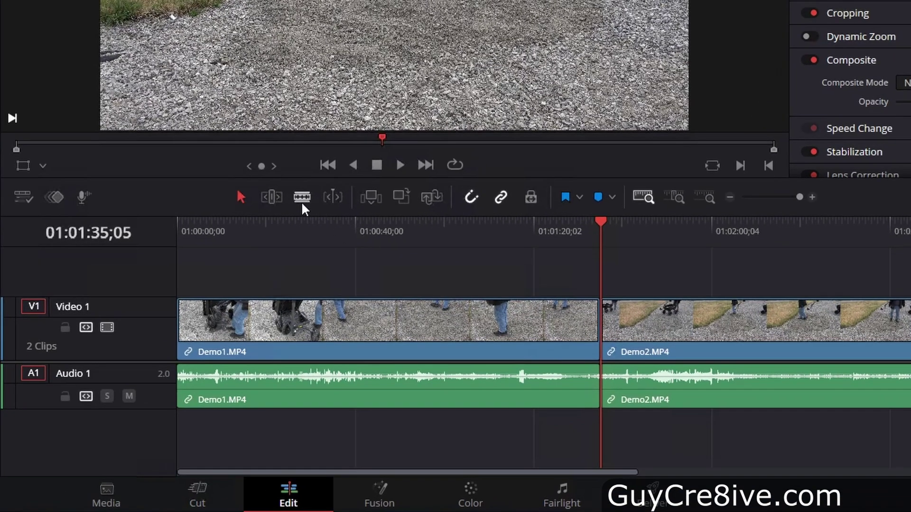
click(301, 203)
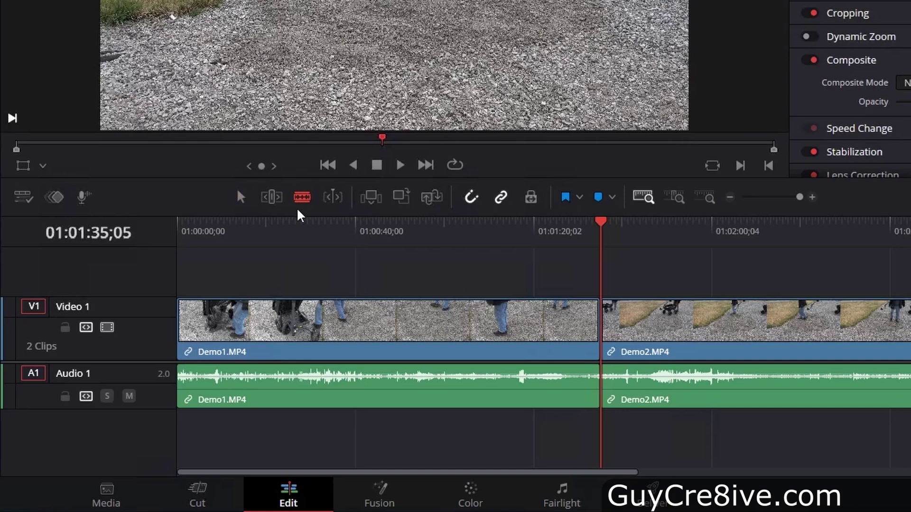
click(237, 201)
- Blade Demo1 at 01:01:21;00 and select the new short middle piece
key(b)
click(527, 309)
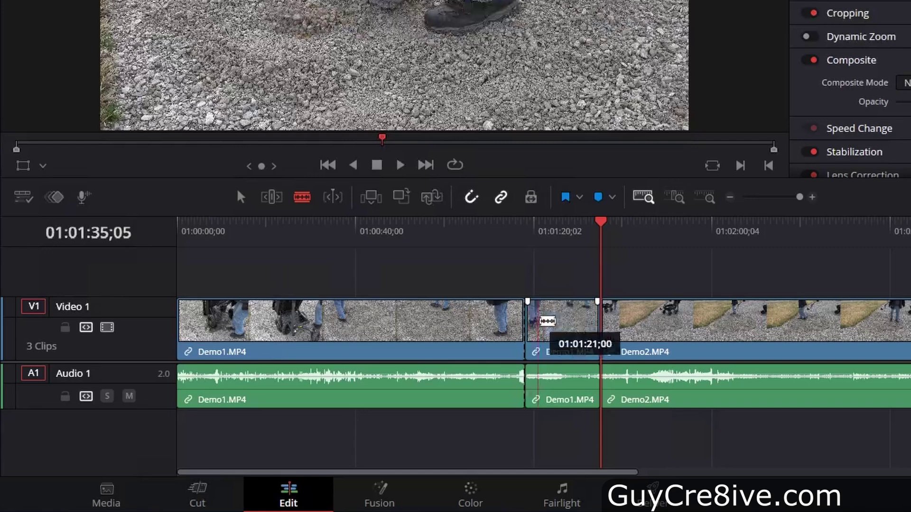
key(a)
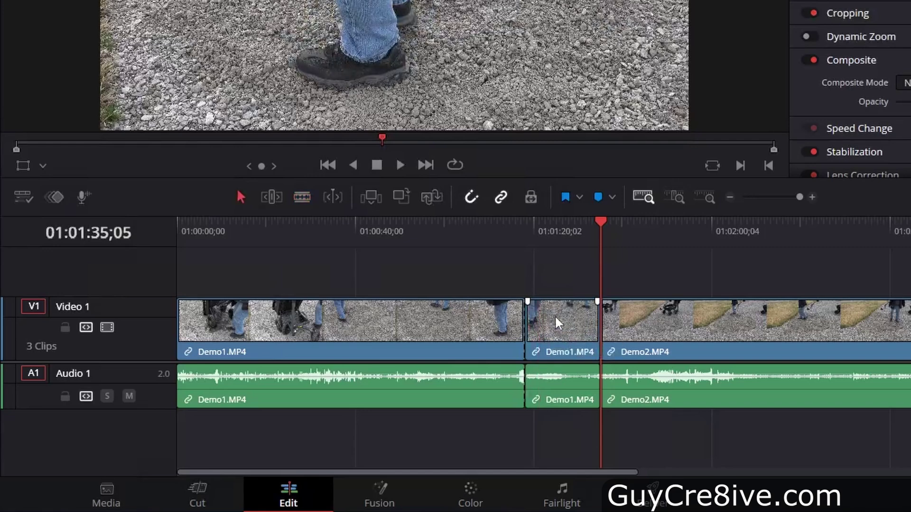
click(555, 322)
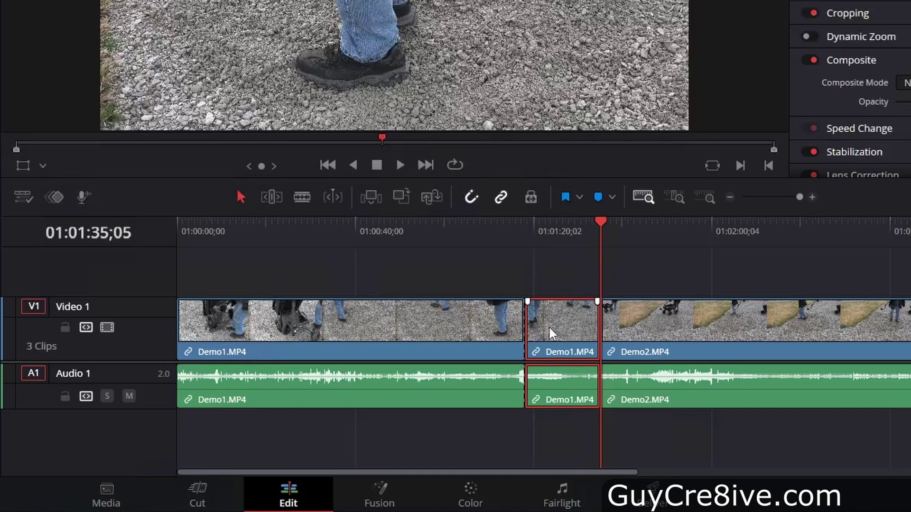
- Use Delete Selected on the short Demo1 piece, leaving a gap before Demo2
right_click(549, 325)
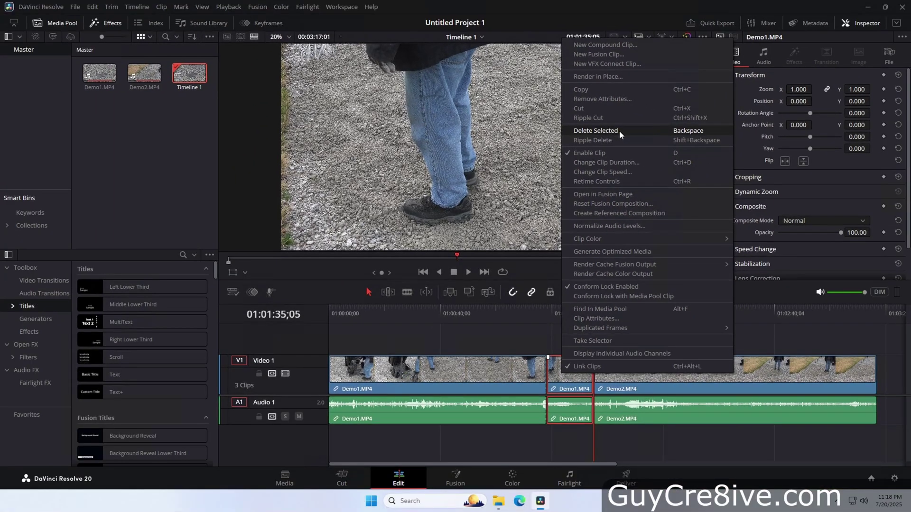
click(641, 148)
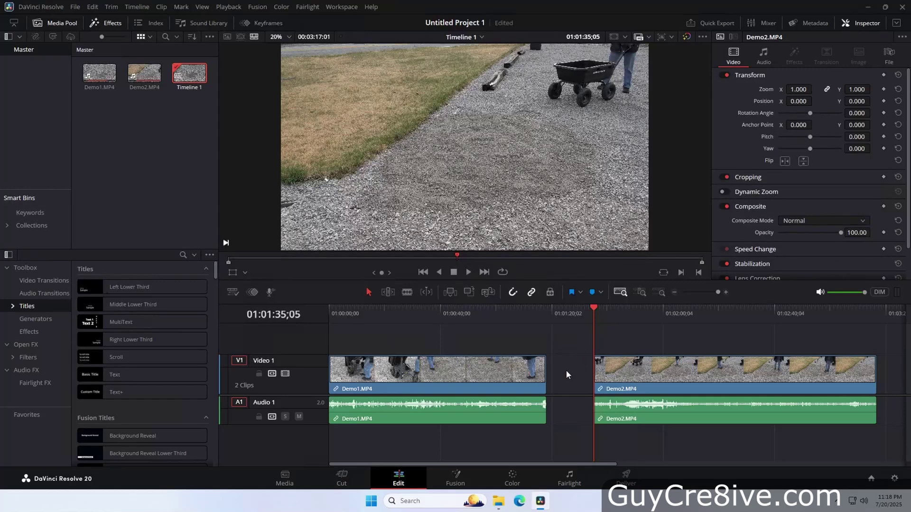
- Undo the deletion, then ripple-delete the short Demo1 piece on the Cut page
key(ctrl+z)
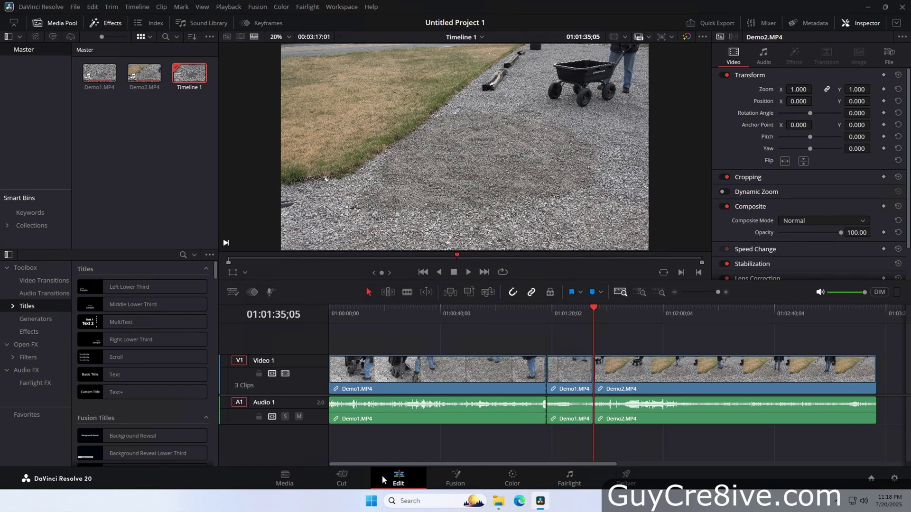
click(342, 479)
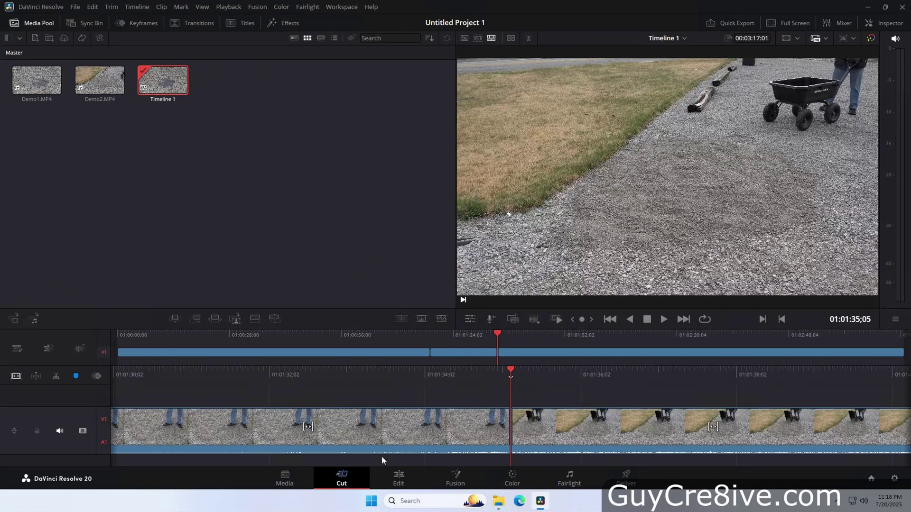
click(459, 355)
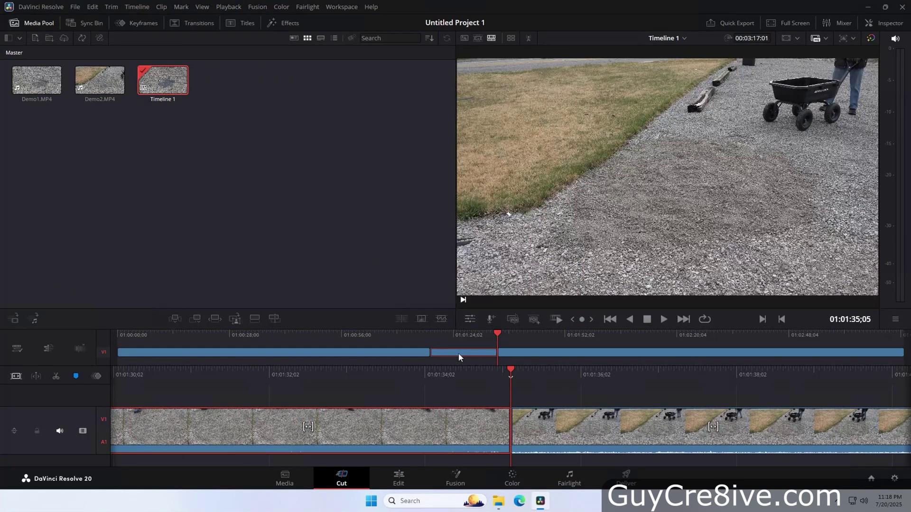
key(Delete)
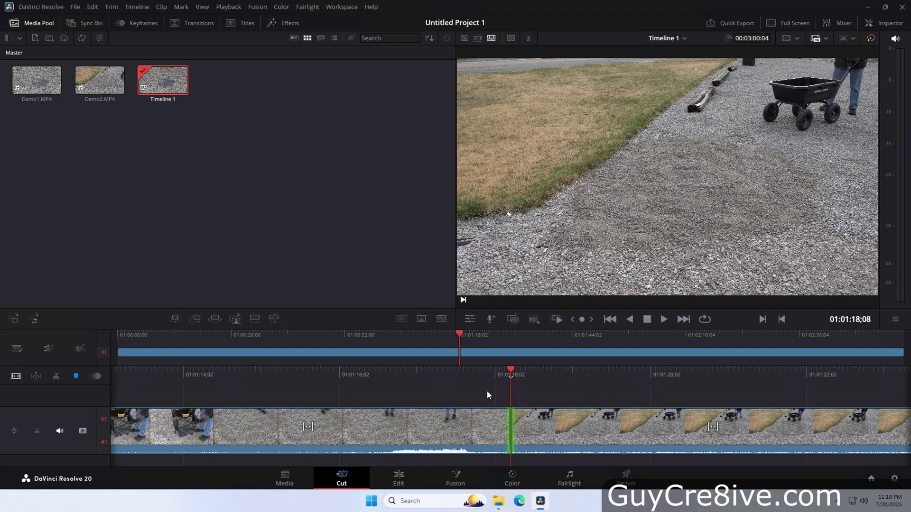
- On the Edit page, zoom in on the cut and extend Demo1's end to the playhead
click(399, 479)
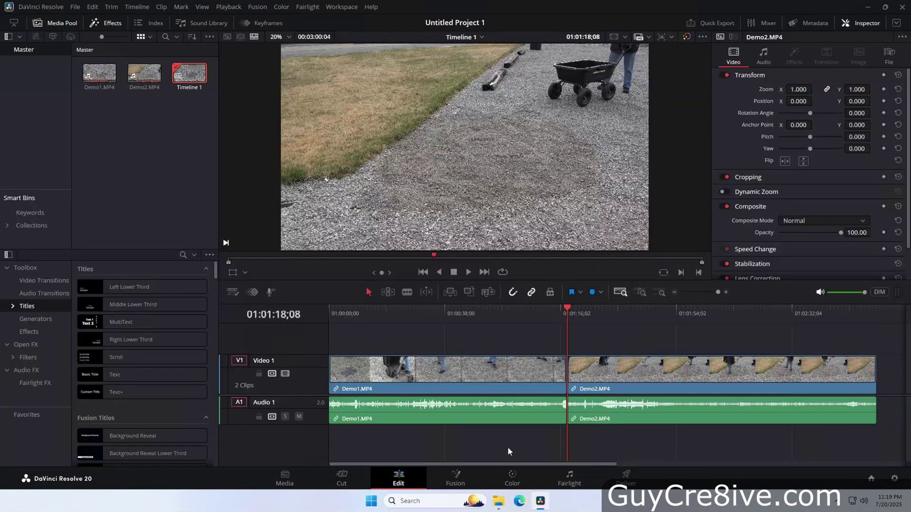
mouse_move(567, 309)
mouse_down()
mouse_move(587, 311)
mouse_move(567, 315)
mouse_up()
click(658, 293)
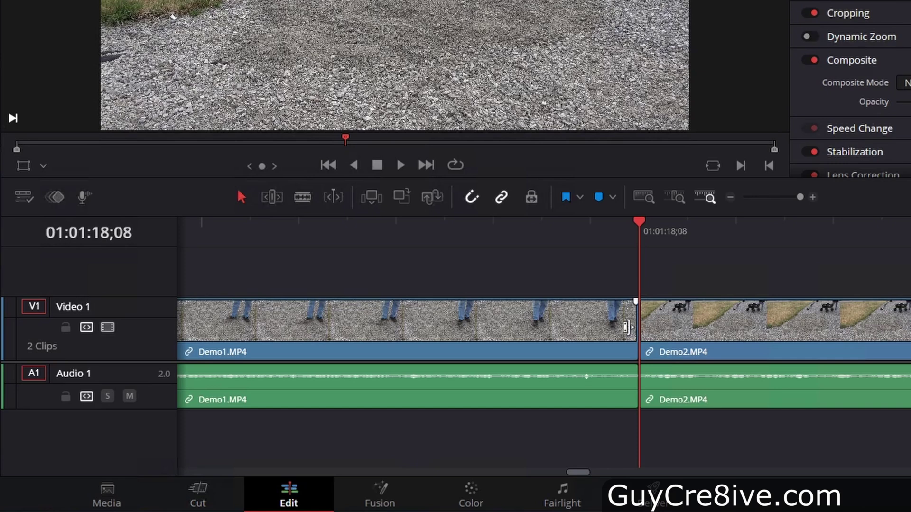
drag(627, 328, 441, 328)
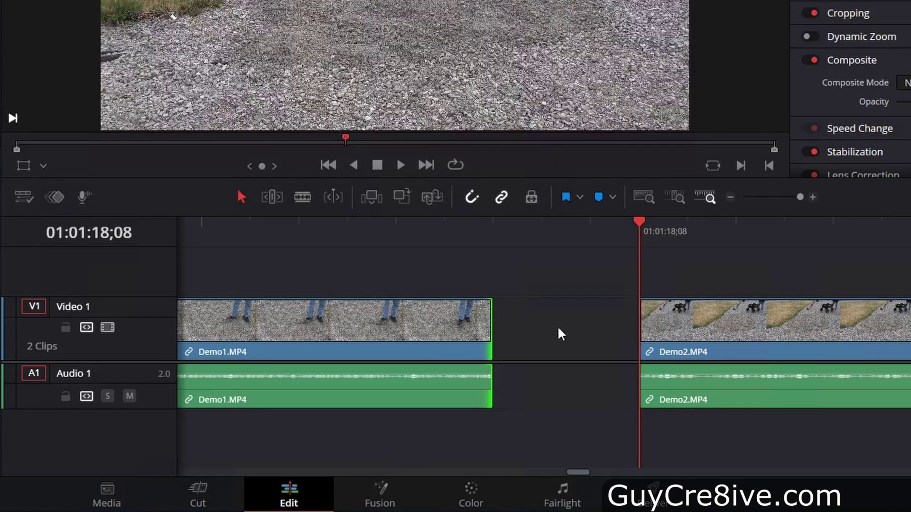
key(e)
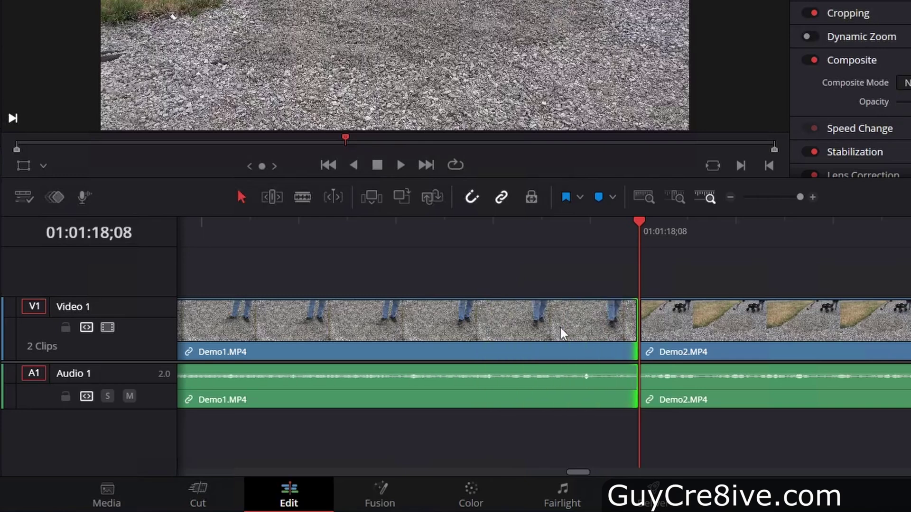
- Trim Demo2's head later and ripple-delete the gap so Demo2 butts against Demo1
drag(638, 321, 489, 320)
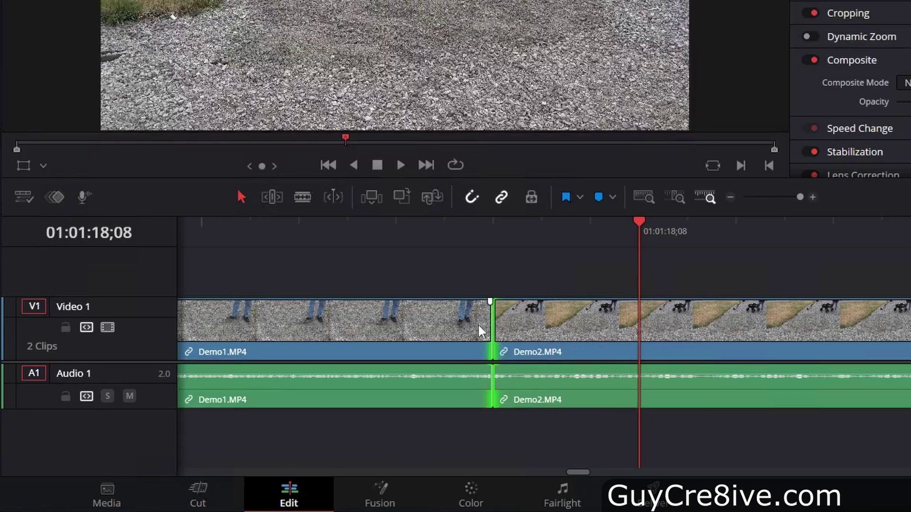
drag(500, 321, 605, 325)
click(543, 334)
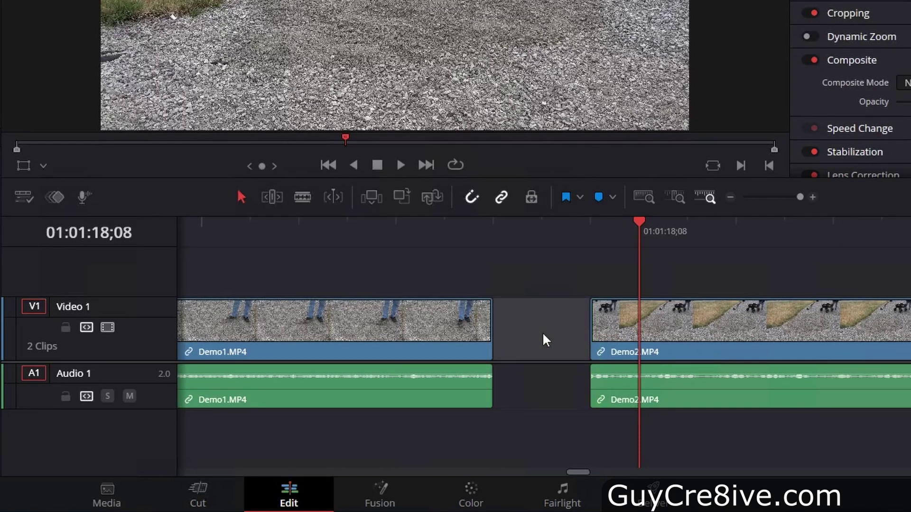
key(Delete)
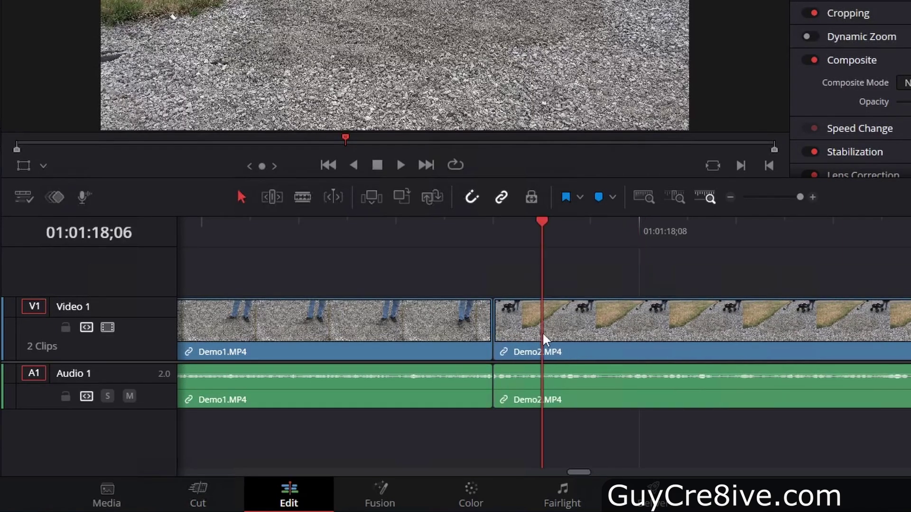
- In Trim Edit mode, slip the footage inside Demo2 and Demo1, then zoom around the playhead
click(643, 194)
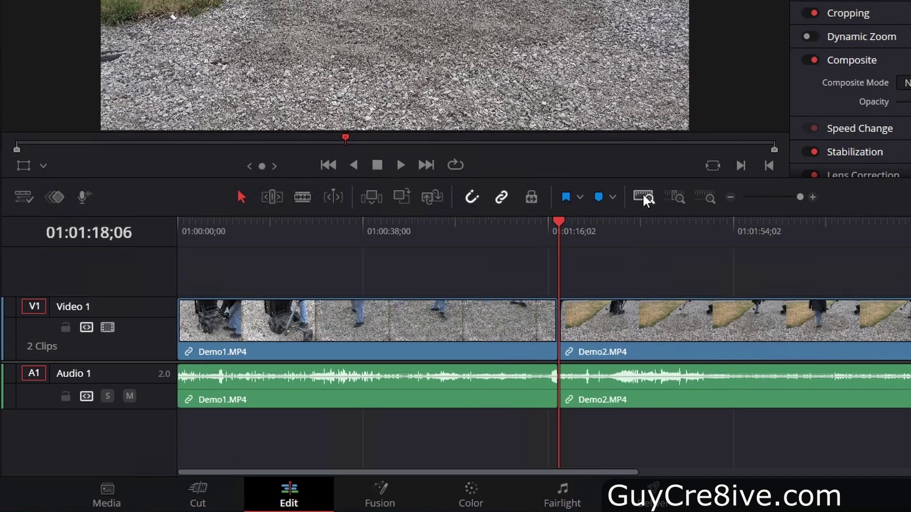
key(Down)
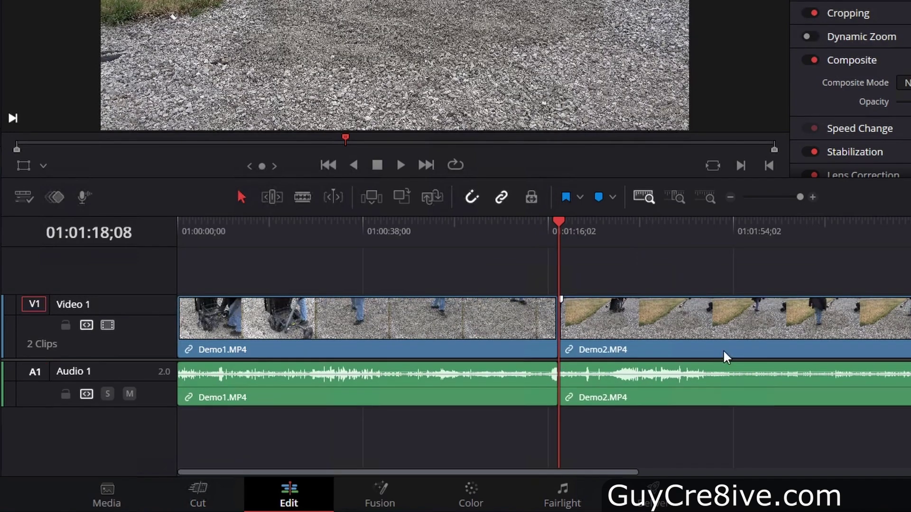
click(272, 197)
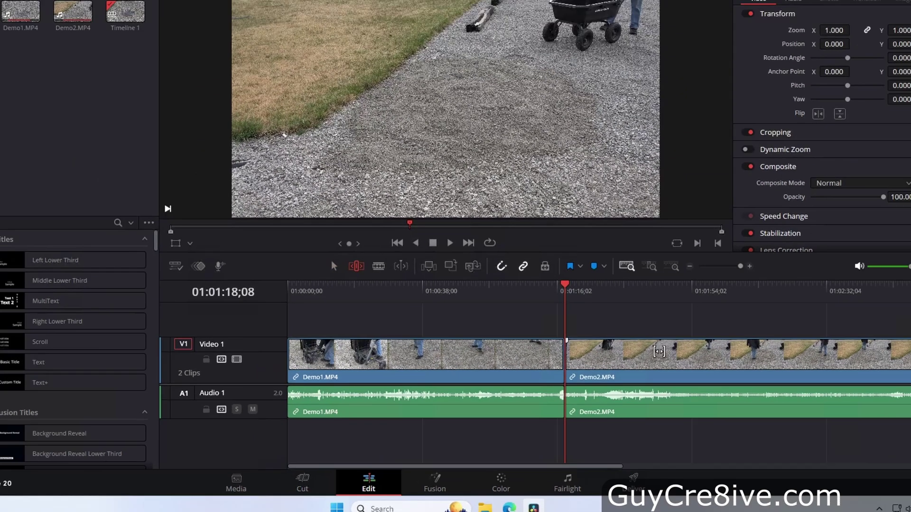
drag(857, 330, 865, 329)
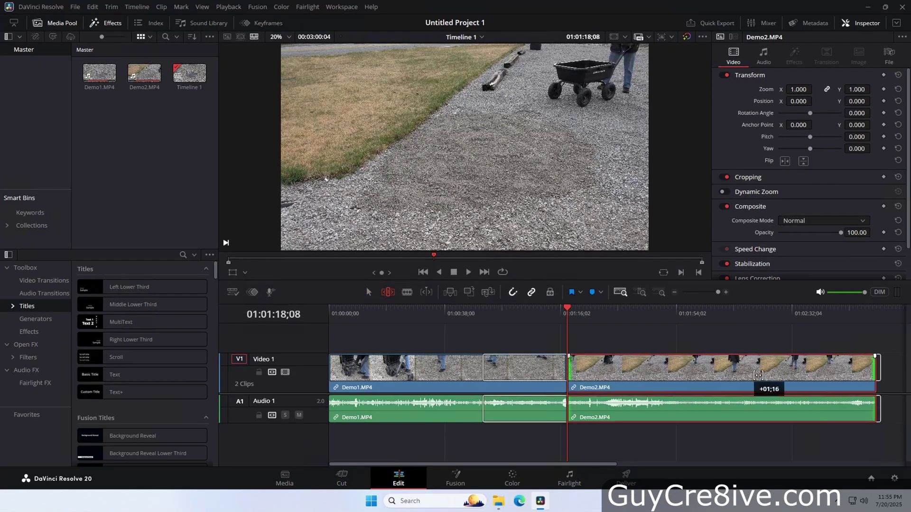
drag(759, 375, 799, 376)
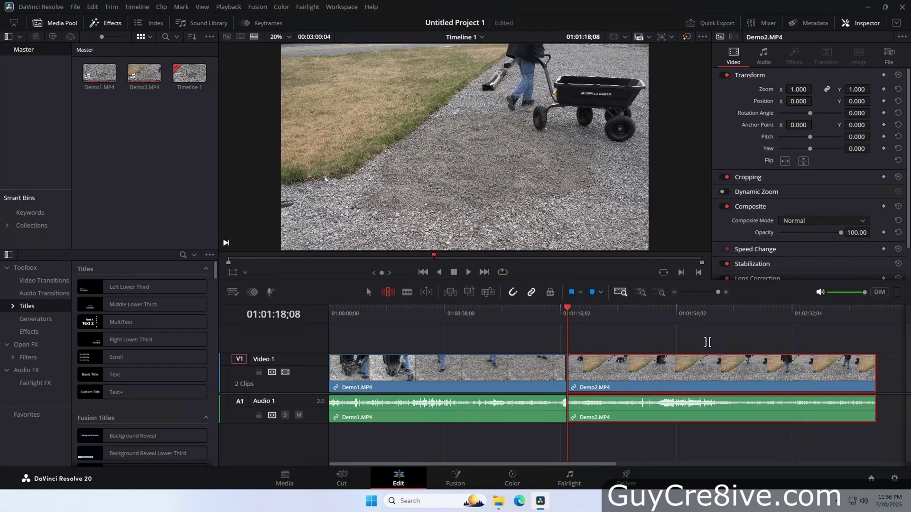
mouse_move(527, 373)
mouse_down()
mouse_move(493, 372)
mouse_move(512, 371)
mouse_up()
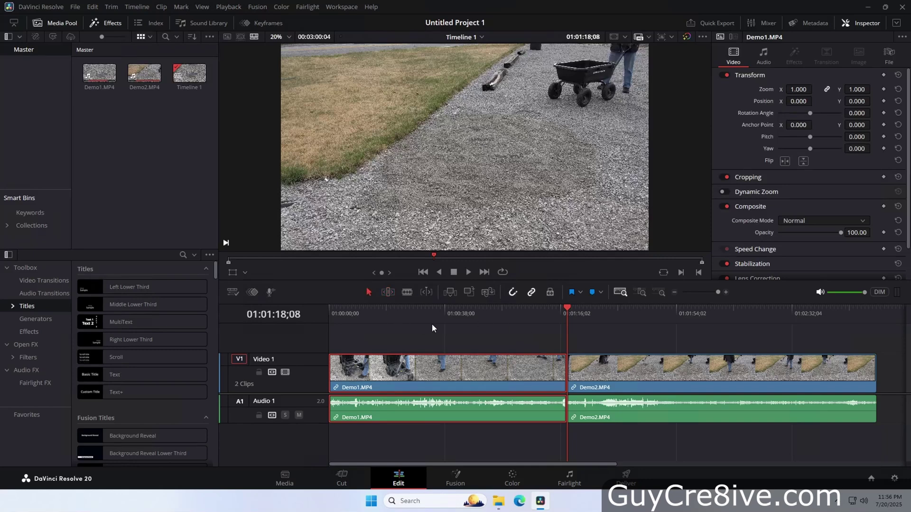
click(639, 292)
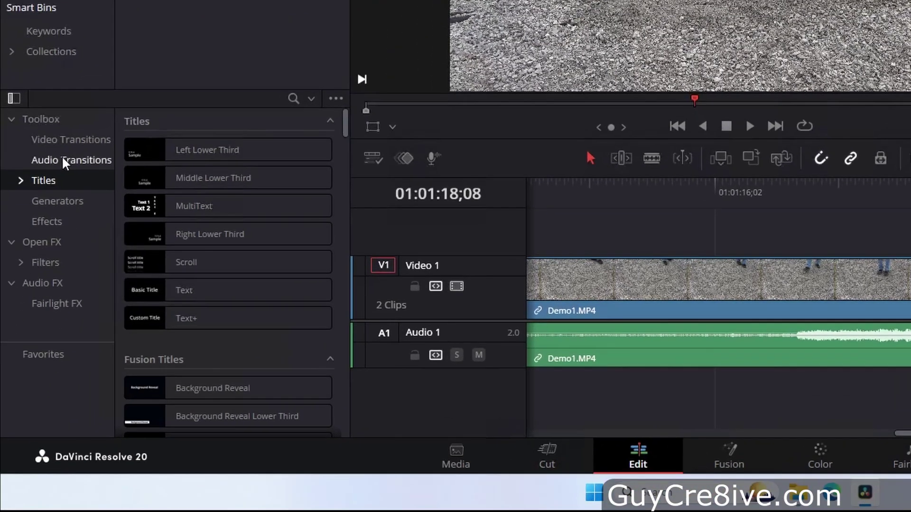
- Place the Cross Fade 0 dB from Audio Transitions on the Demo1/Demo2 cut on Audio 1
click(39, 294)
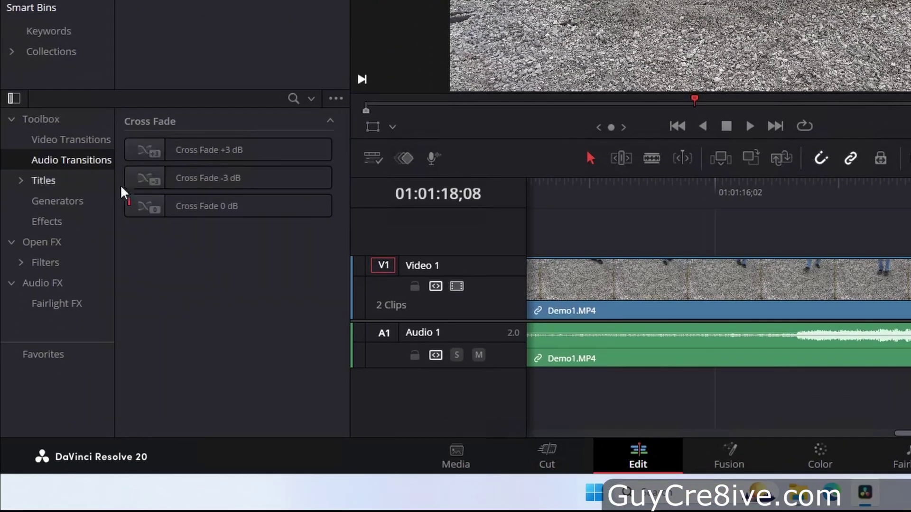
click(207, 207)
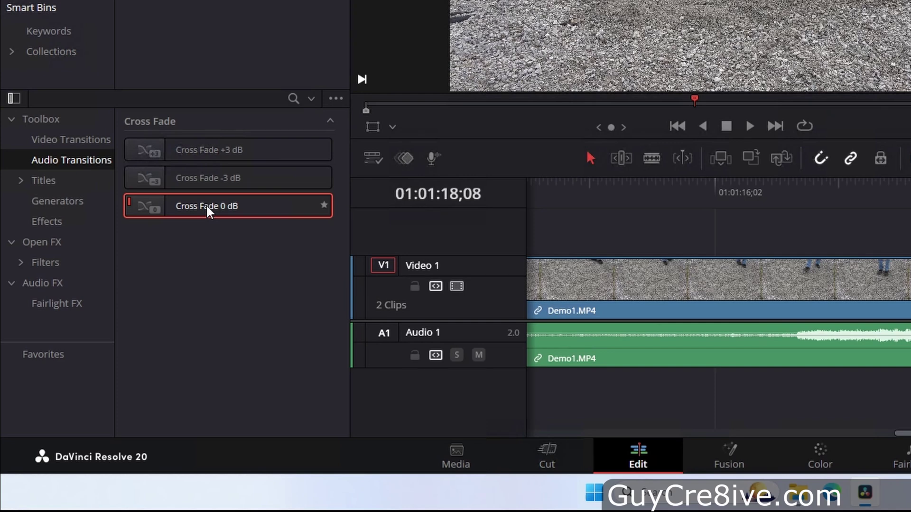
drag(206, 204, 634, 338)
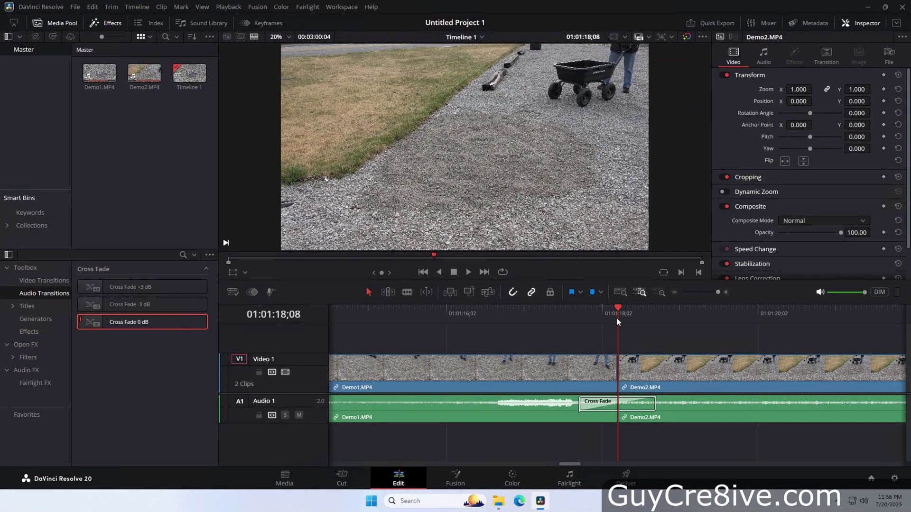
- Preview the cut, roll it slightly earlier, and play through the cross fade
drag(616, 318, 484, 318)
key(space)
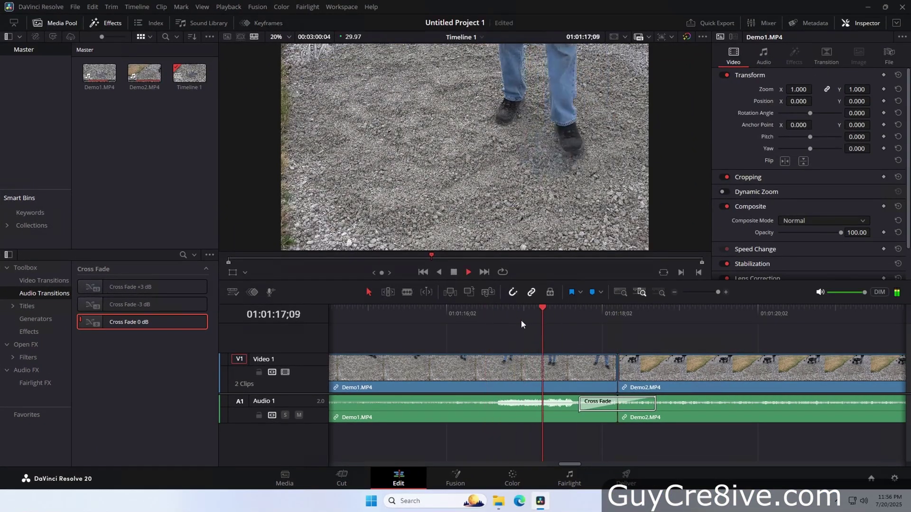
key(space)
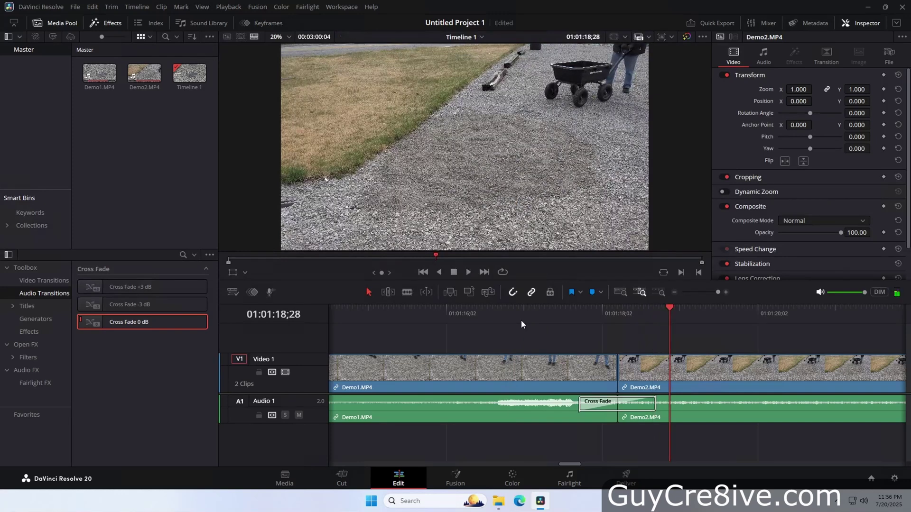
drag(611, 369, 530, 372)
click(485, 315)
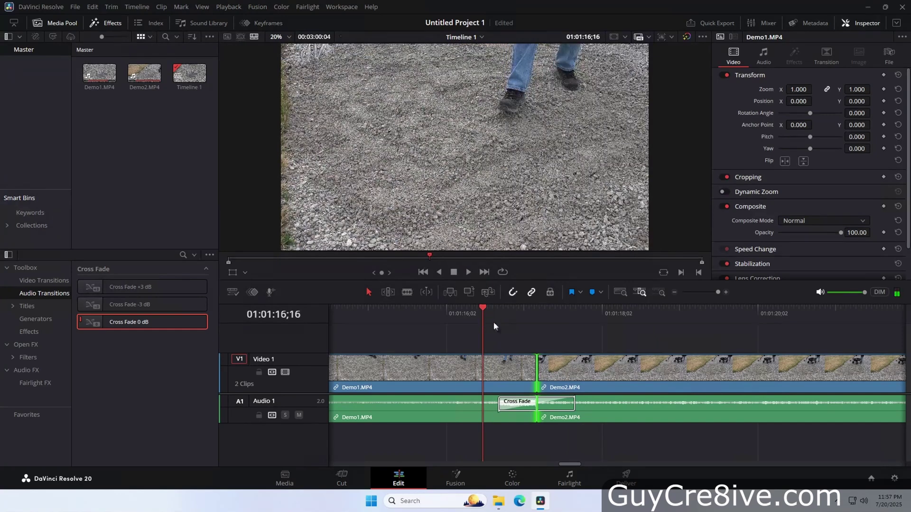
key(space)
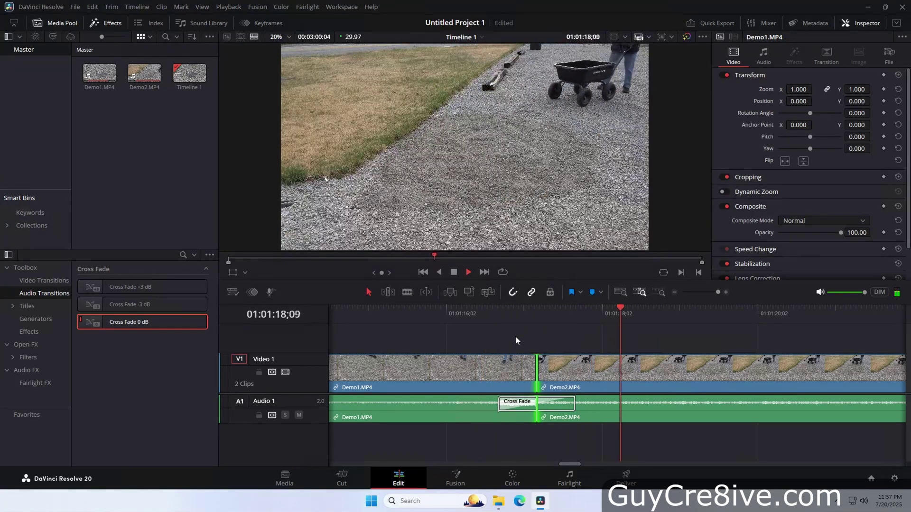
key(space)
- Roll the cut further earlier, replay it, then nudge it slightly later and replay
drag(532, 371, 473, 373)
click(452, 313)
key(space)
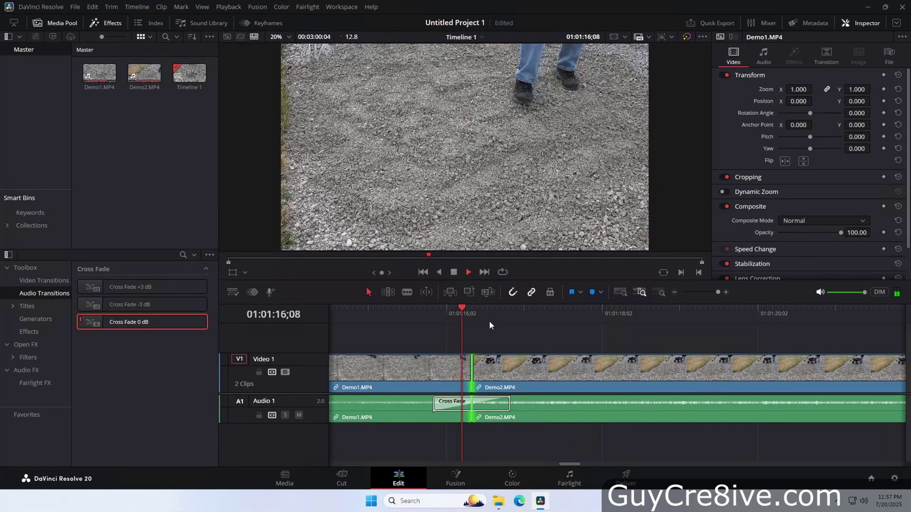
click(446, 314)
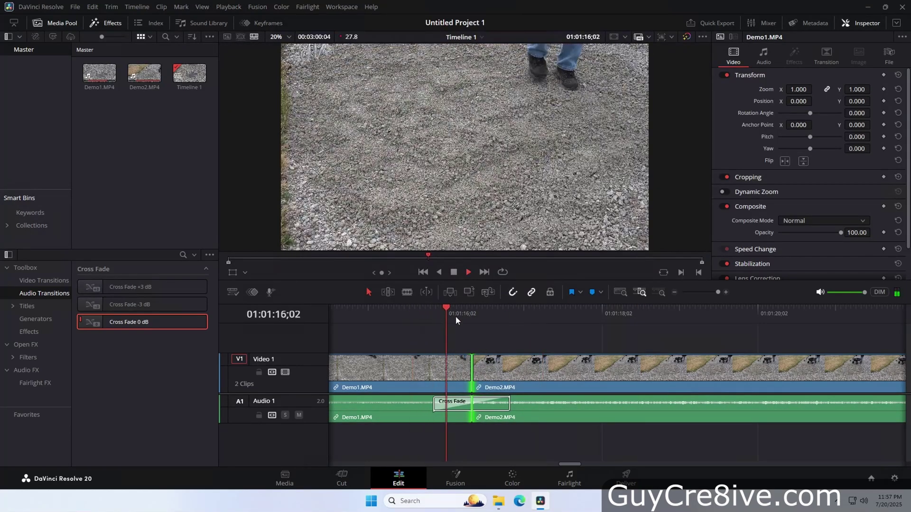
key(space)
drag(476, 368, 511, 369)
key(slash)
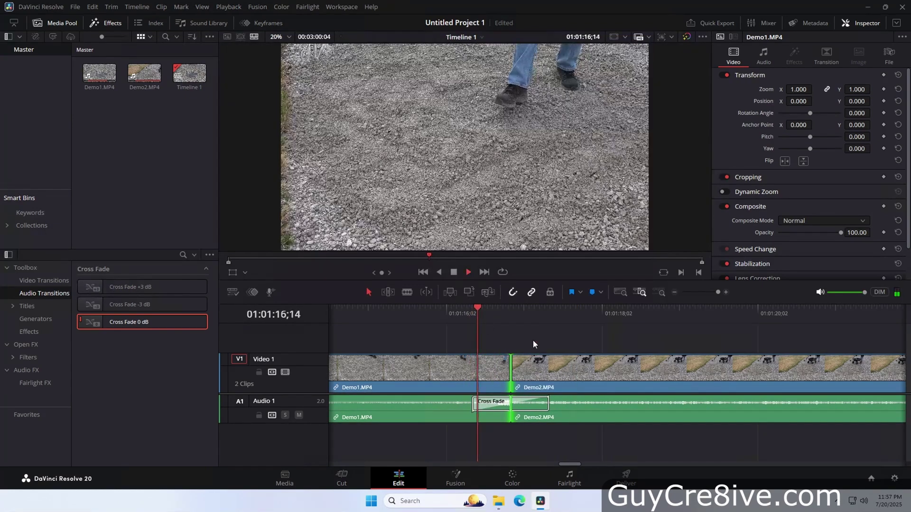
- Keep the type as Cross Fade 0 dB and set its duration to 2.0 seconds in the Inspector
click(527, 403)
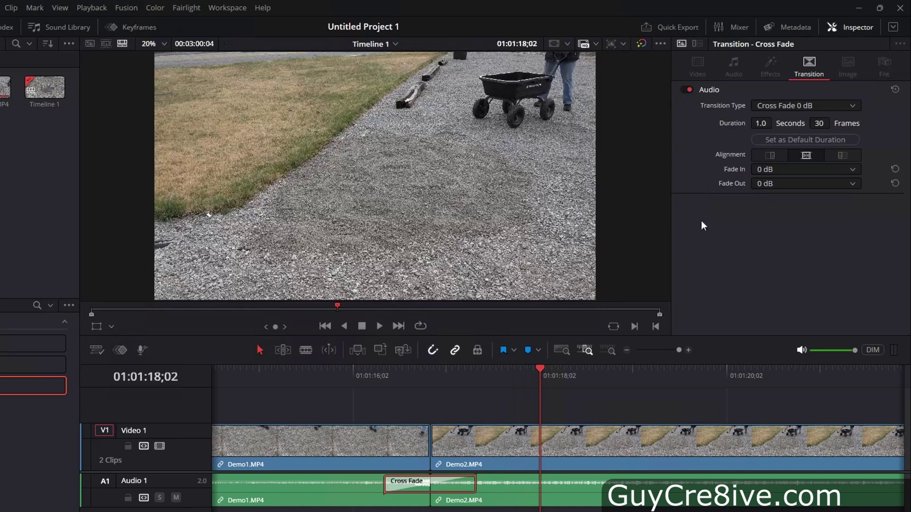
click(817, 105)
click(883, 102)
click(761, 123)
text(2)
key(Return)
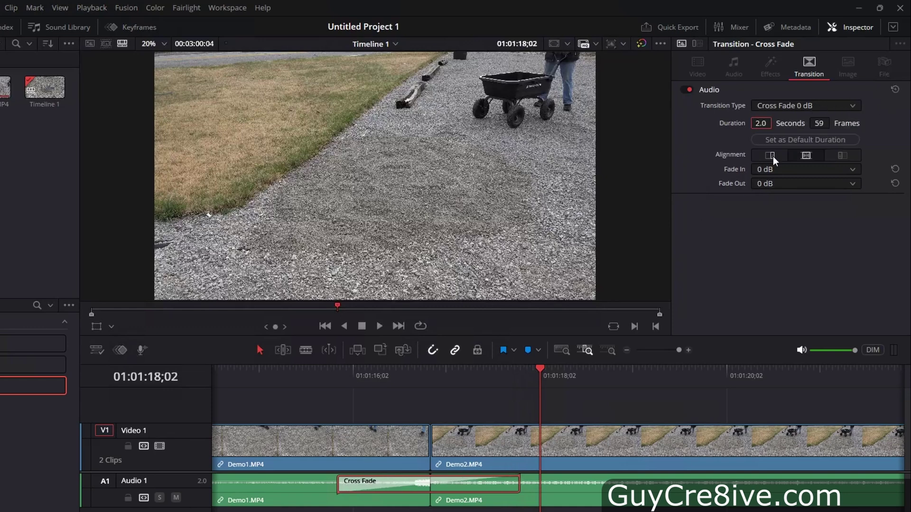